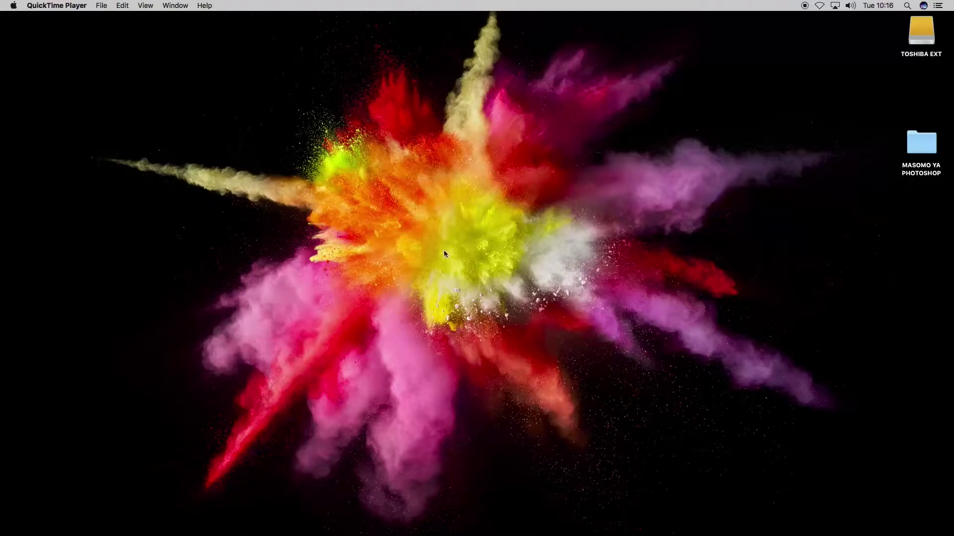
Switch from the Finder desktop to Photoshop using its Dock icon
mouse_move(1, 249)
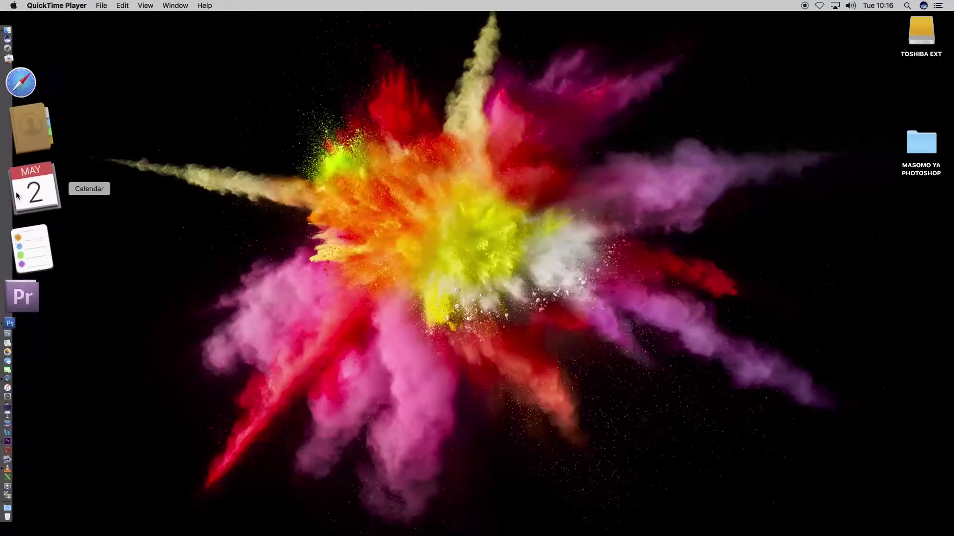
click(22, 215)
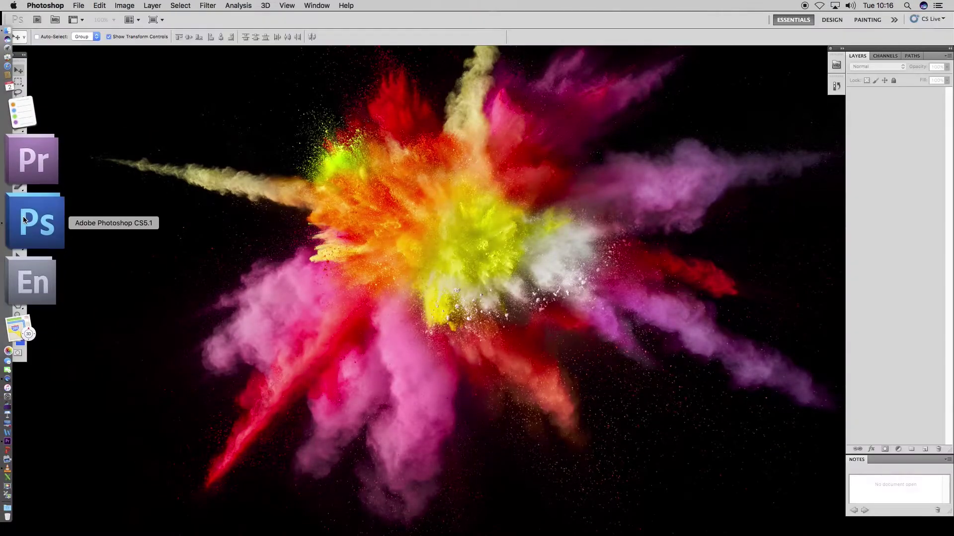
Briefly bring up the New and Open dialogs from the File menu, cancelling both
click(80, 7)
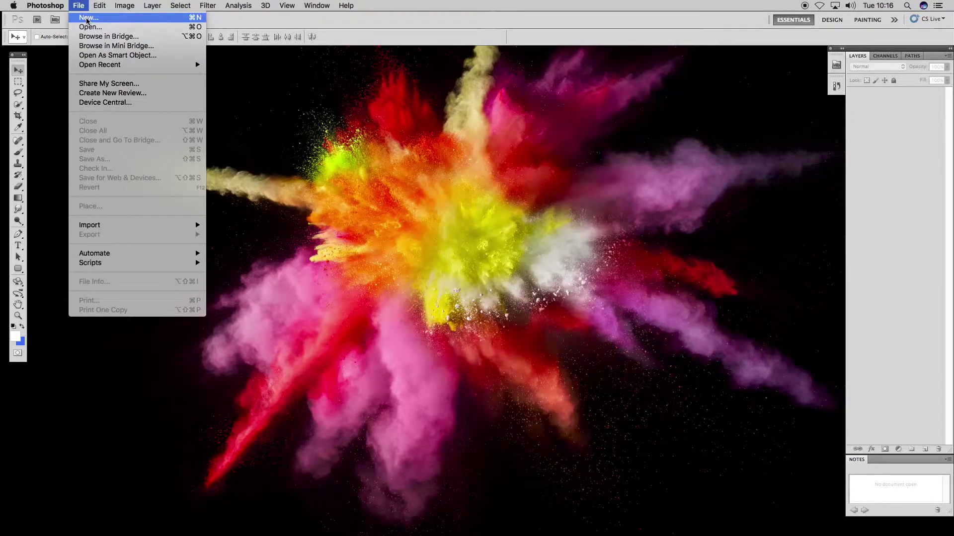
click(87, 21)
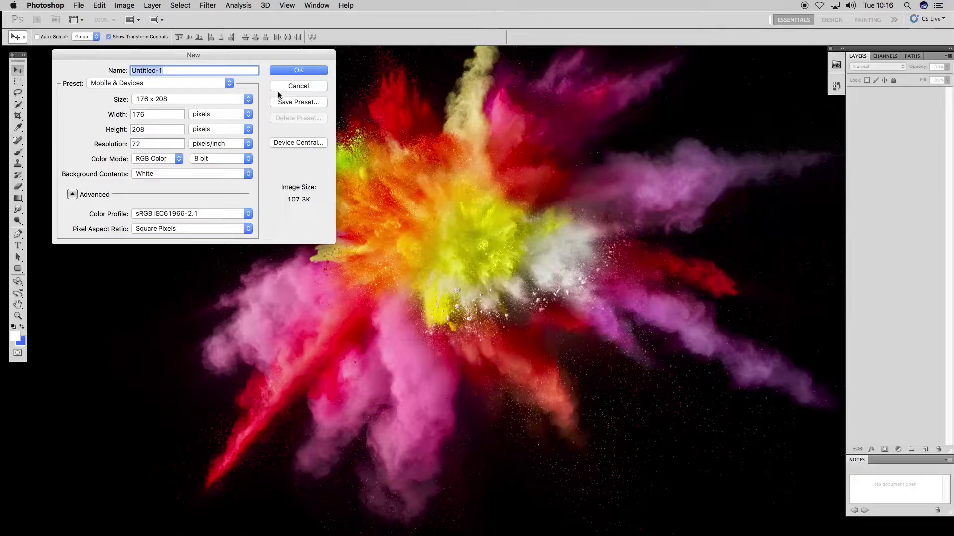
click(292, 88)
click(80, 7)
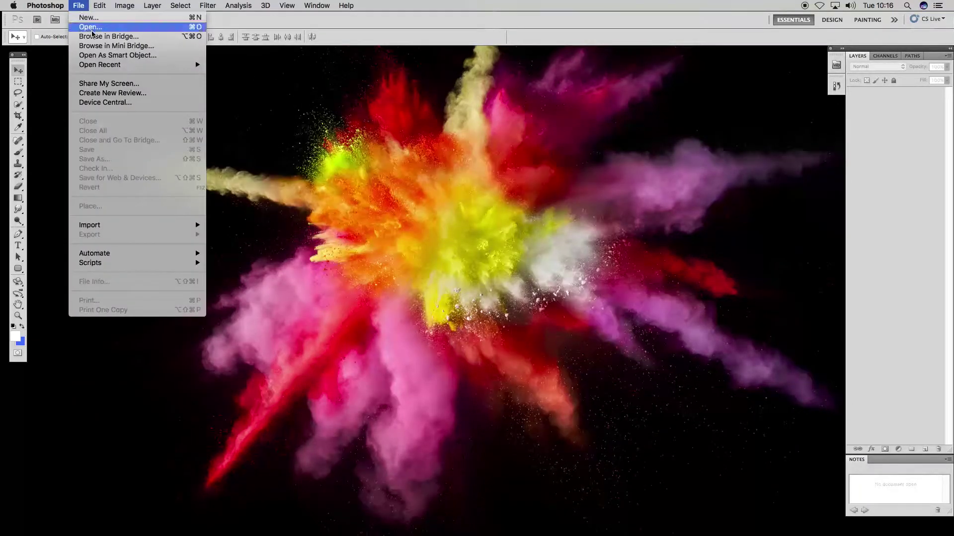
click(89, 18)
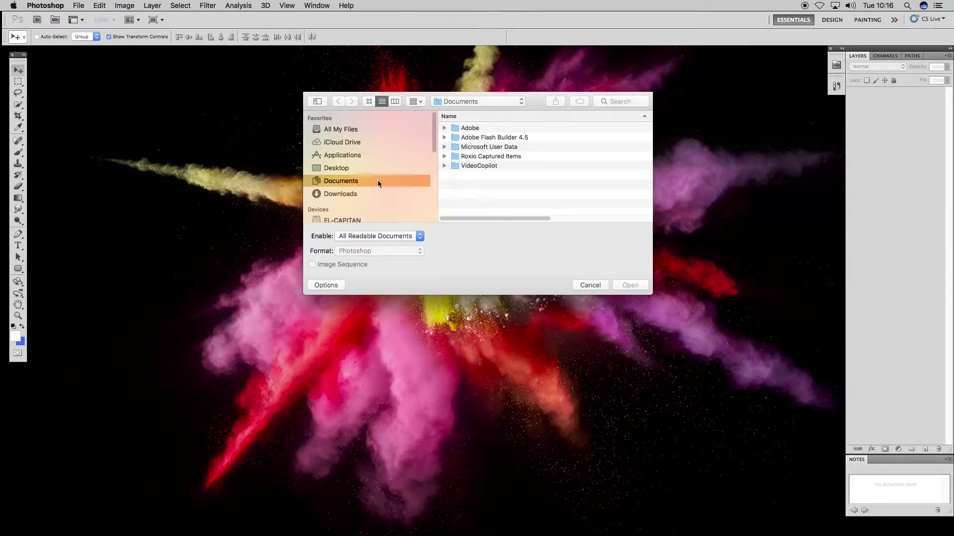
drag(435, 137, 434, 166)
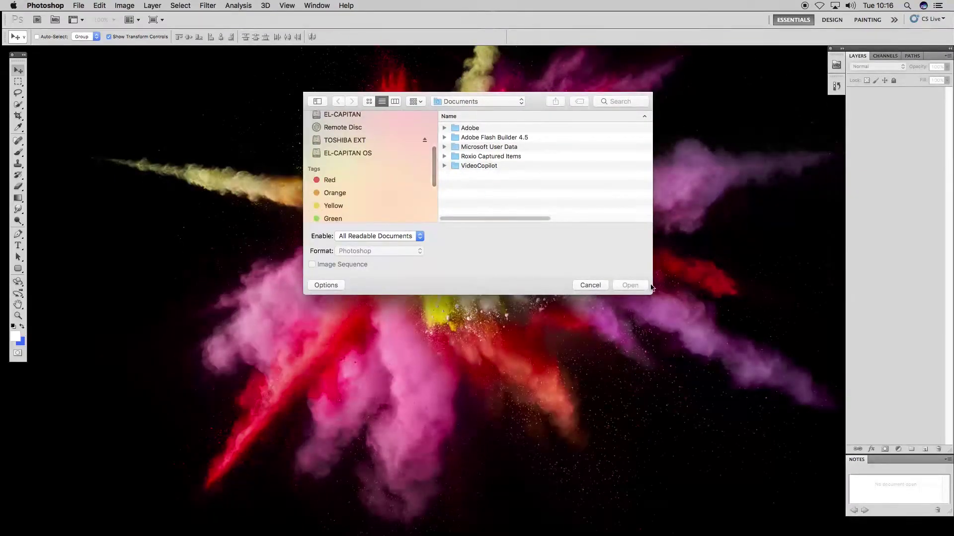
click(598, 284)
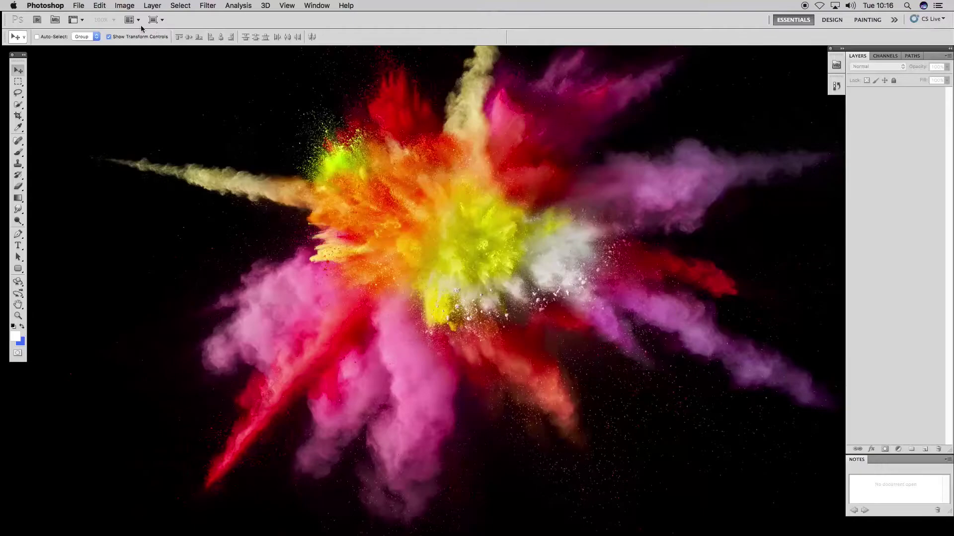
Bring up the New document dialog from the File menu and reposition it
click(79, 6)
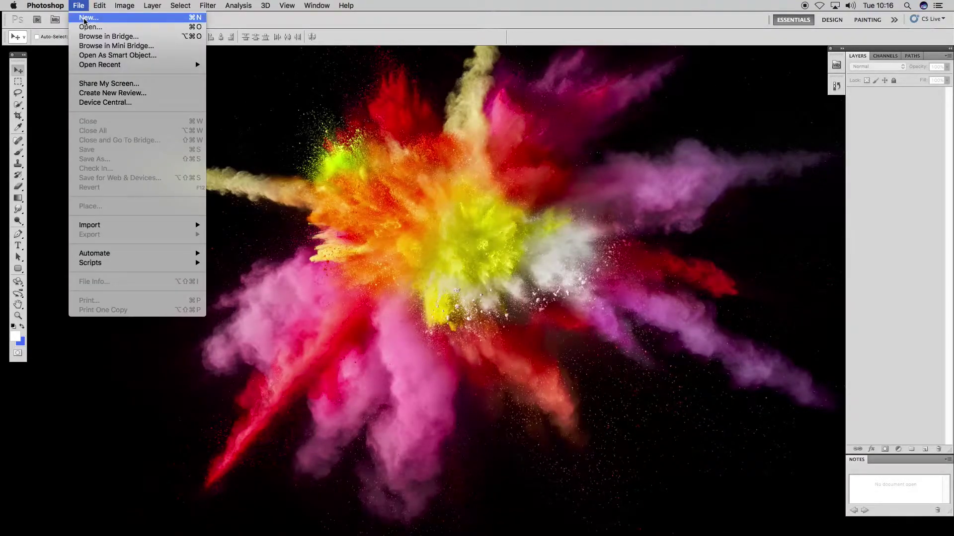
click(84, 19)
drag(152, 54, 217, 62)
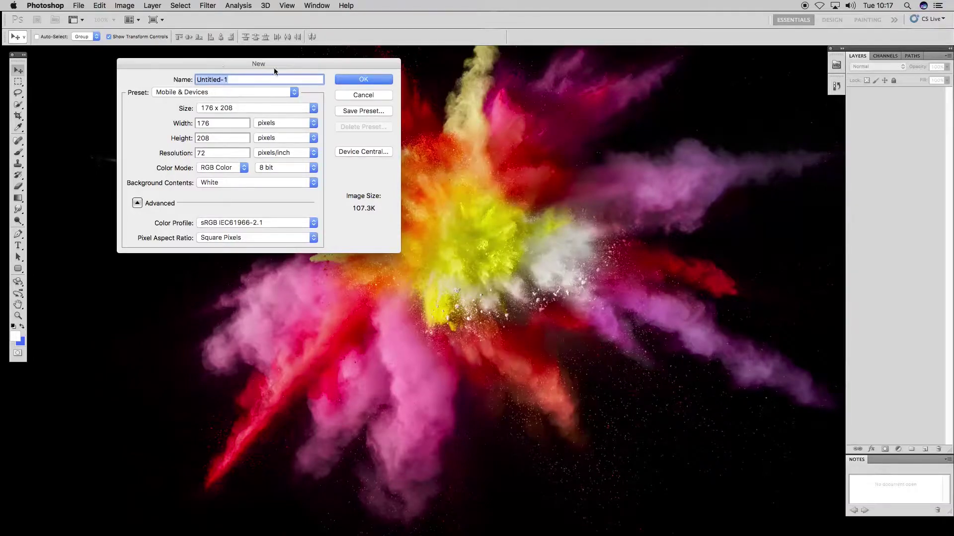
click(361, 96)
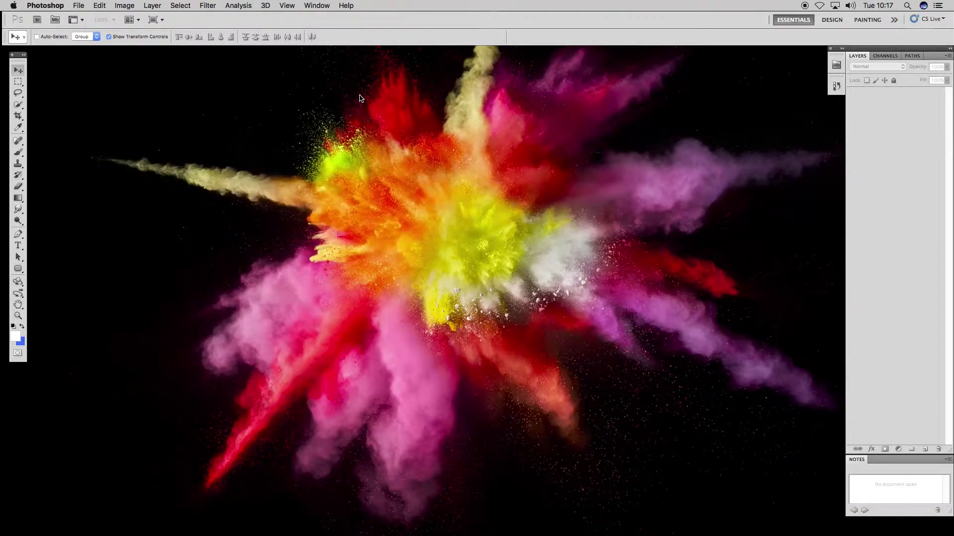
click(78, 6)
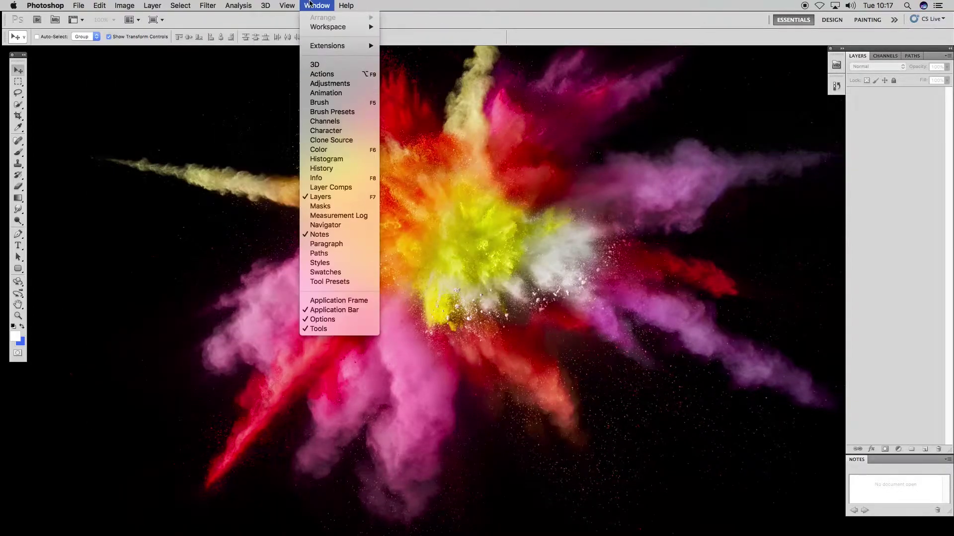
click(78, 6)
click(78, 6)
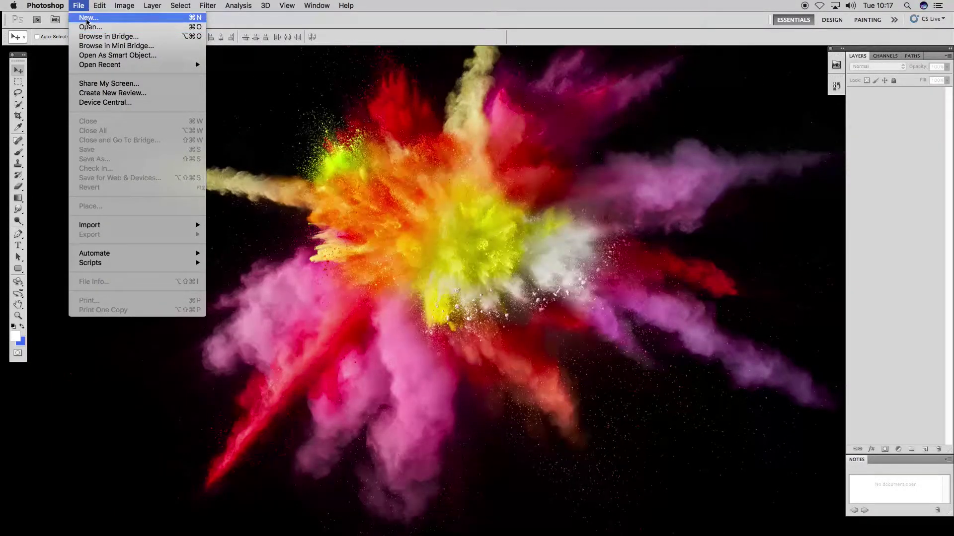
click(87, 17)
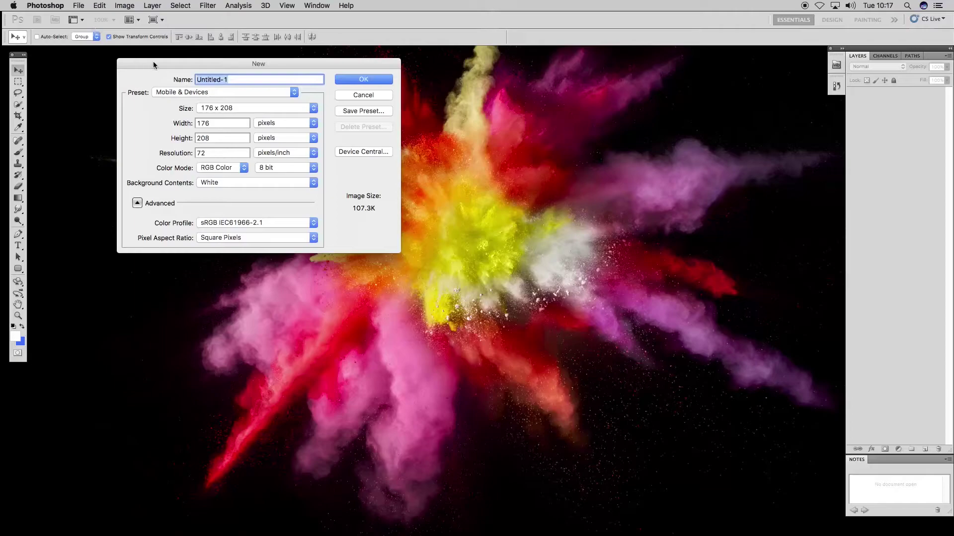
Replace the default name Untitled-1 with 'kadi ya mualiko'
drag(153, 61, 110, 61)
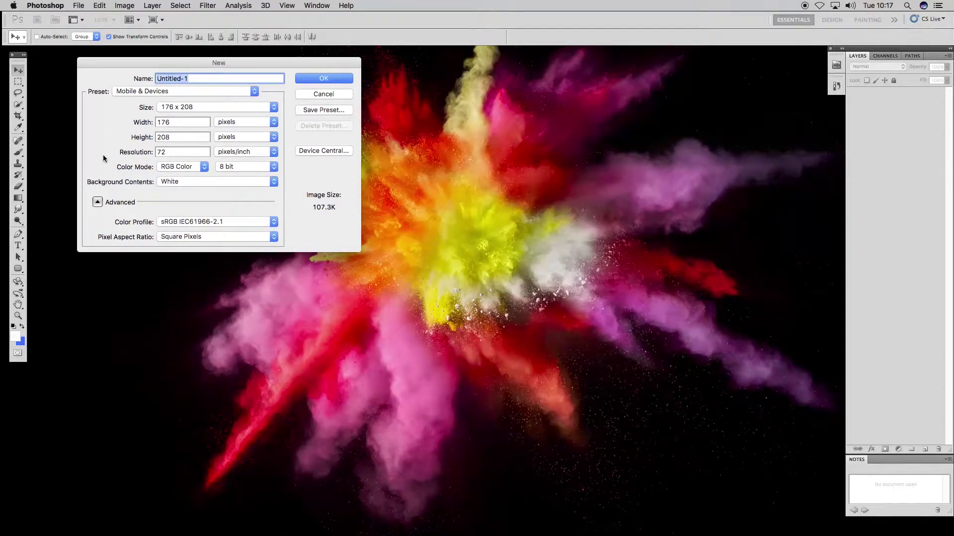
drag(140, 63, 140, 67)
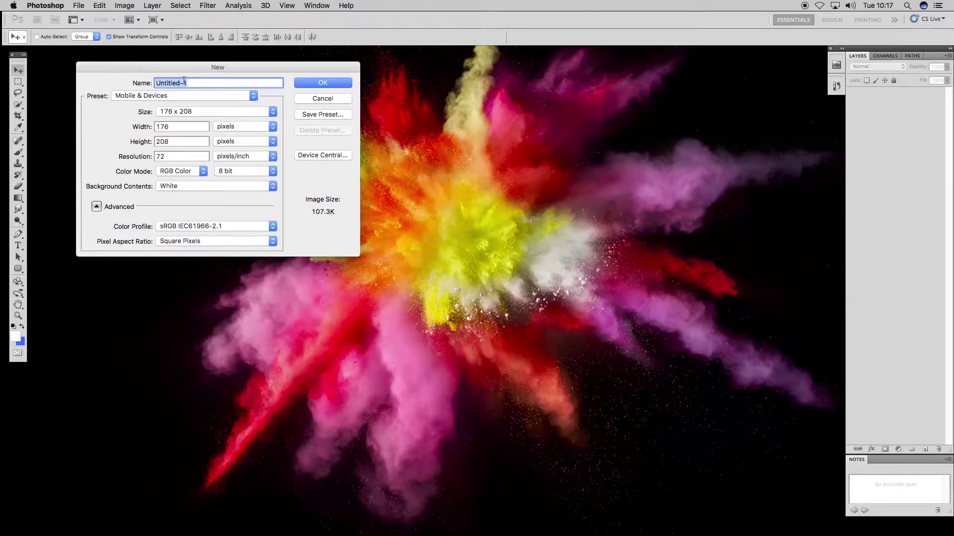
drag(192, 82, 150, 83)
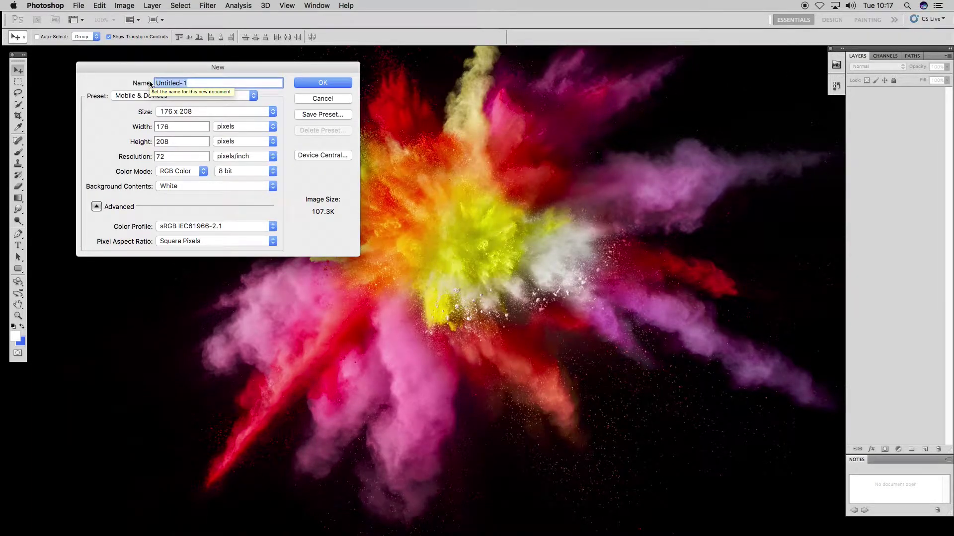
text(kadi y)
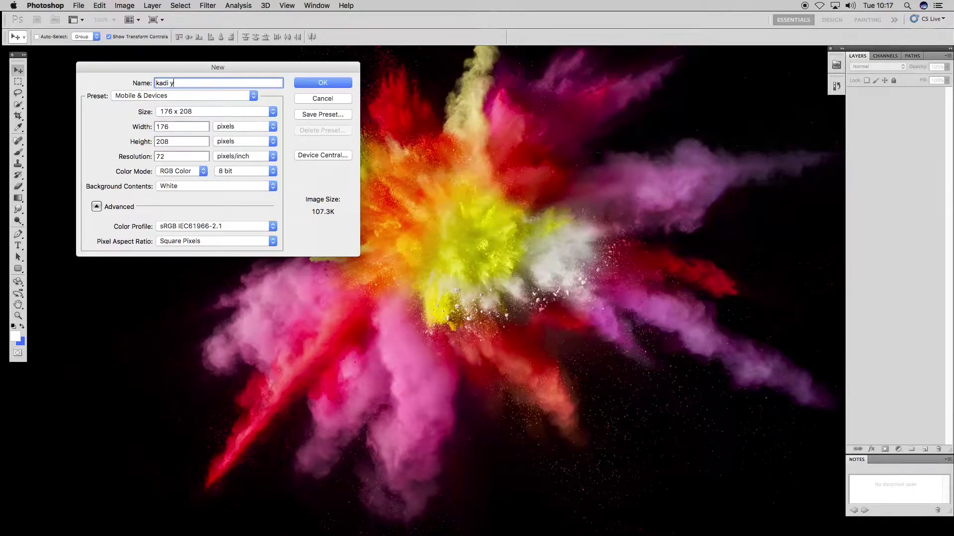
text(a mualiko)
click(106, 68)
drag(106, 69, 91, 64)
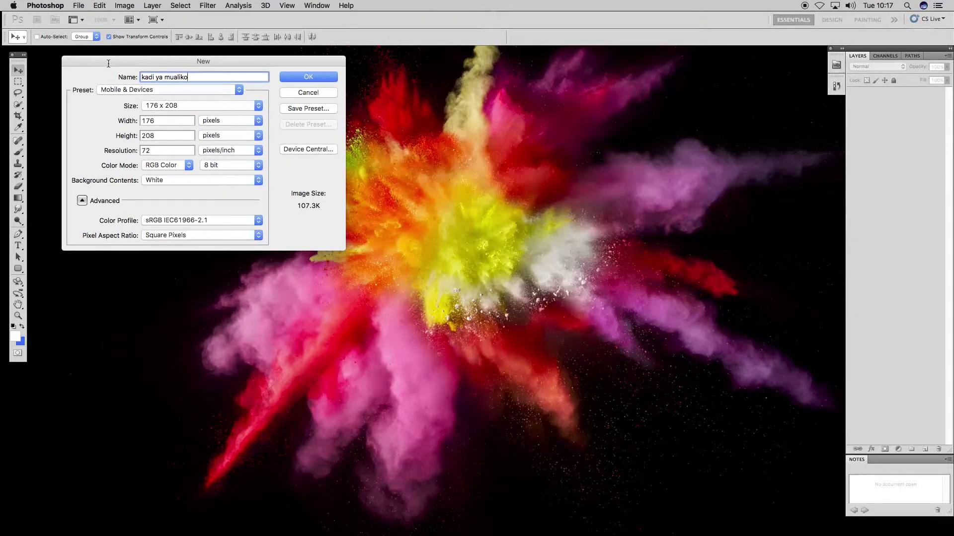
drag(255, 61, 251, 60)
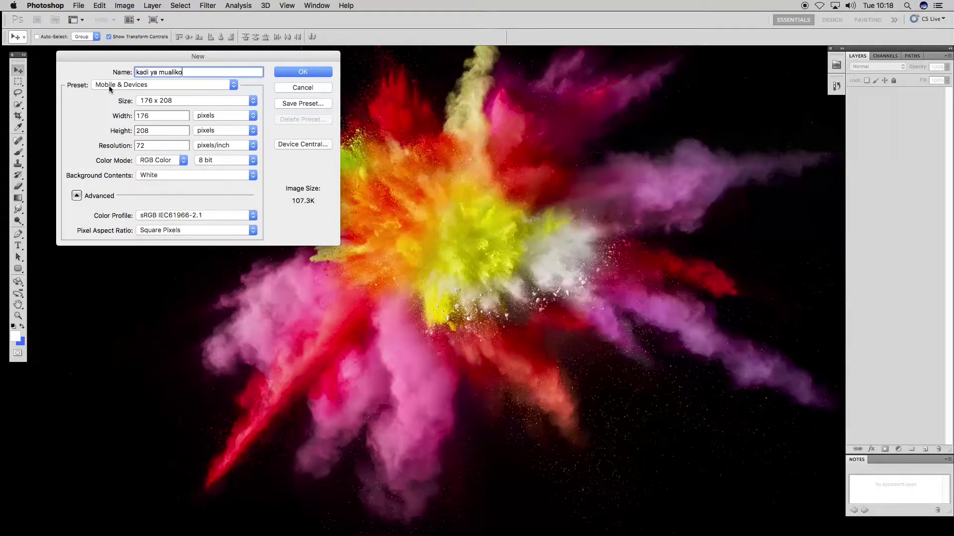
click(234, 86)
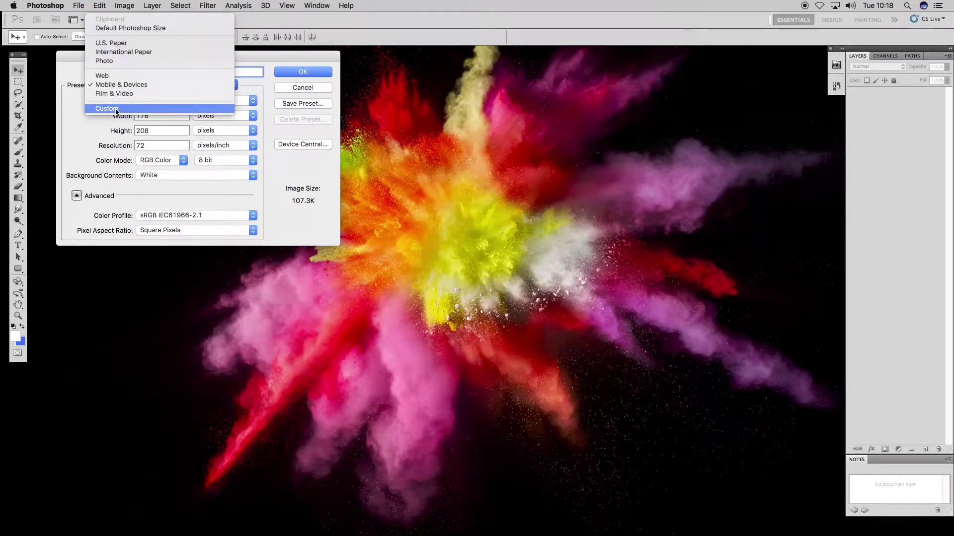
Leave the preset unchanged, reselect the name 'kadi ya mualiko' and show the preset list again
click(247, 57)
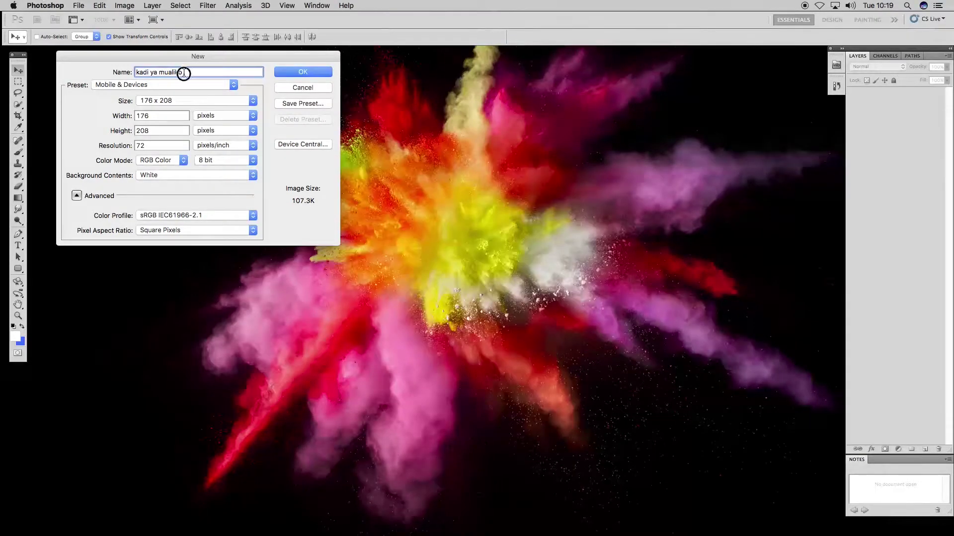
drag(184, 71, 124, 72)
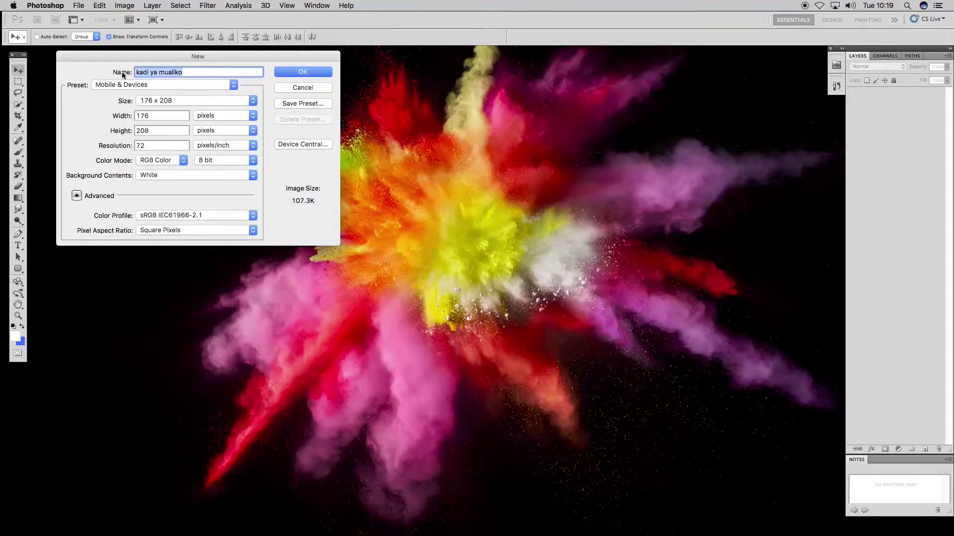
click(235, 86)
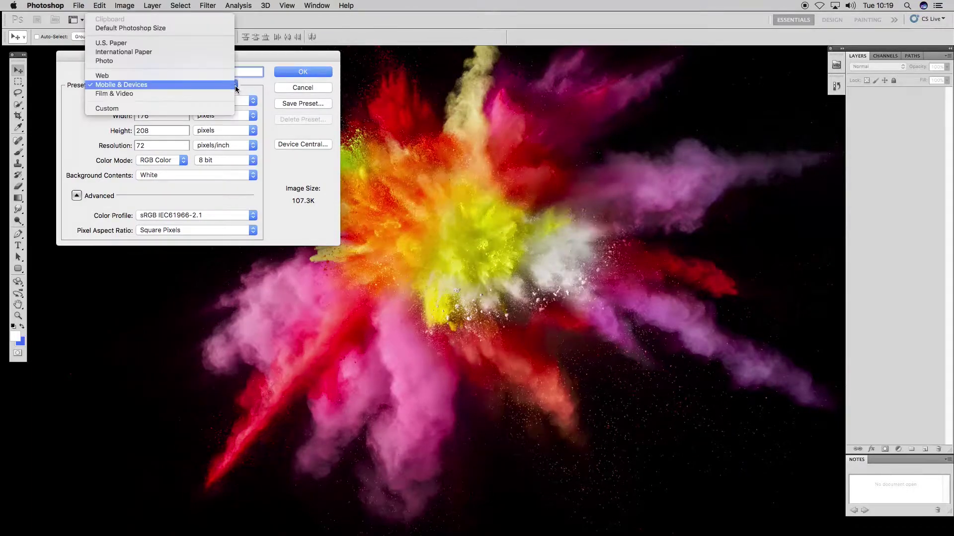
click(128, 67)
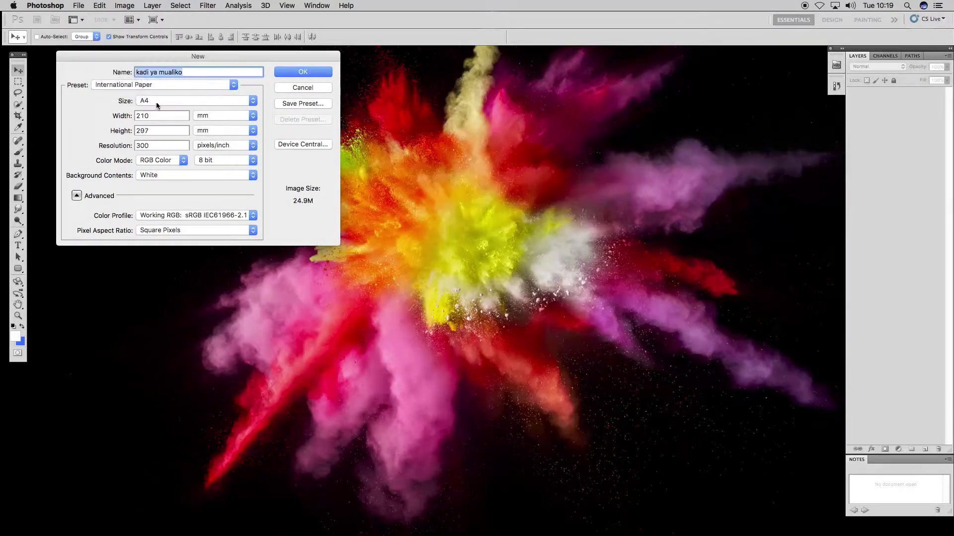
click(252, 100)
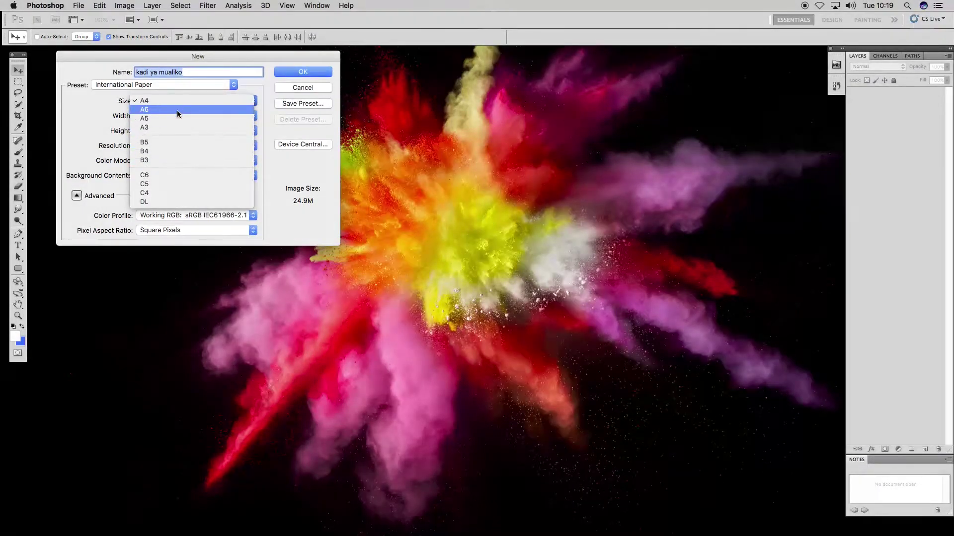
click(215, 56)
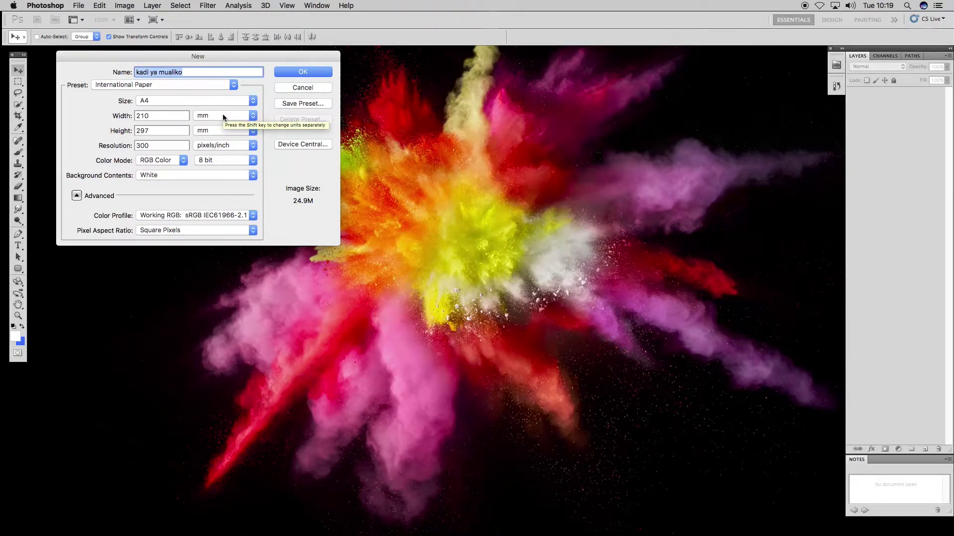
click(253, 115)
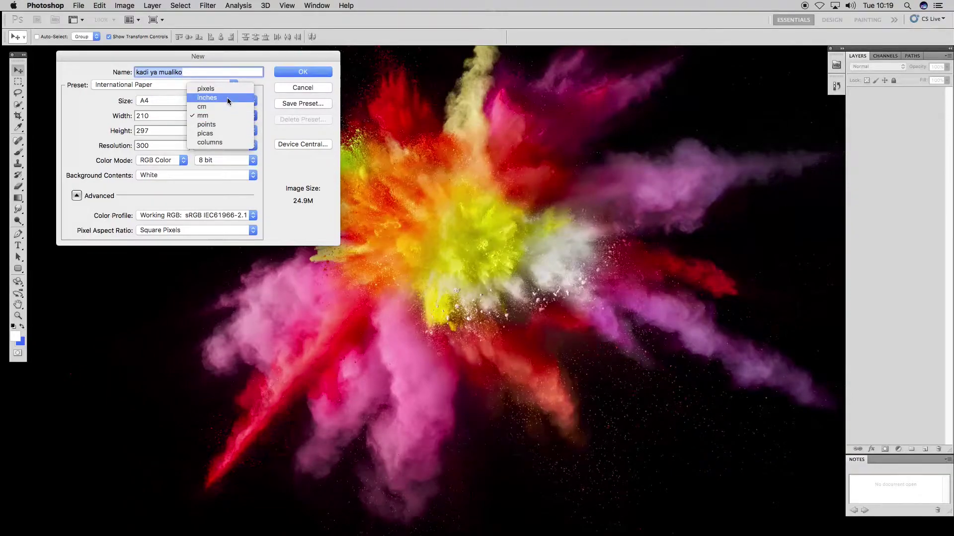
click(228, 97)
click(254, 116)
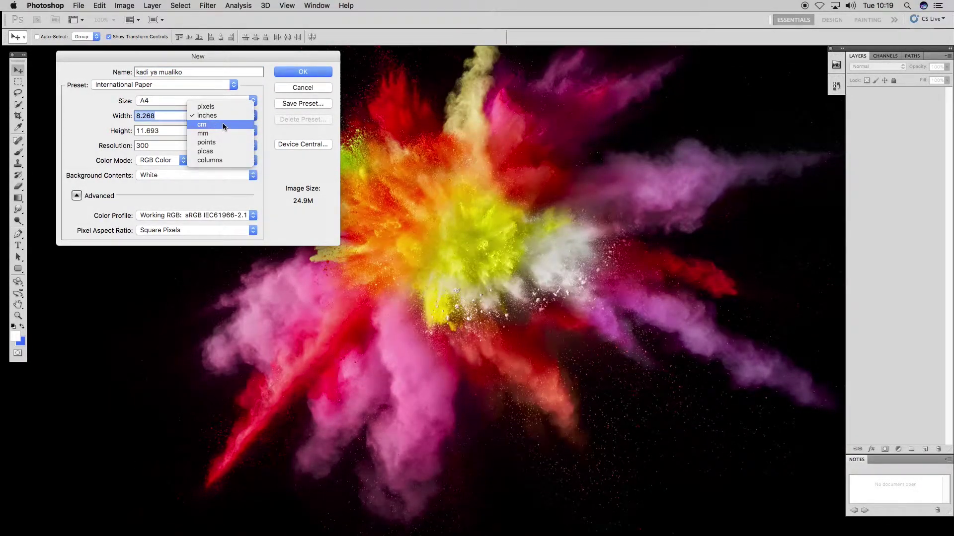
click(253, 115)
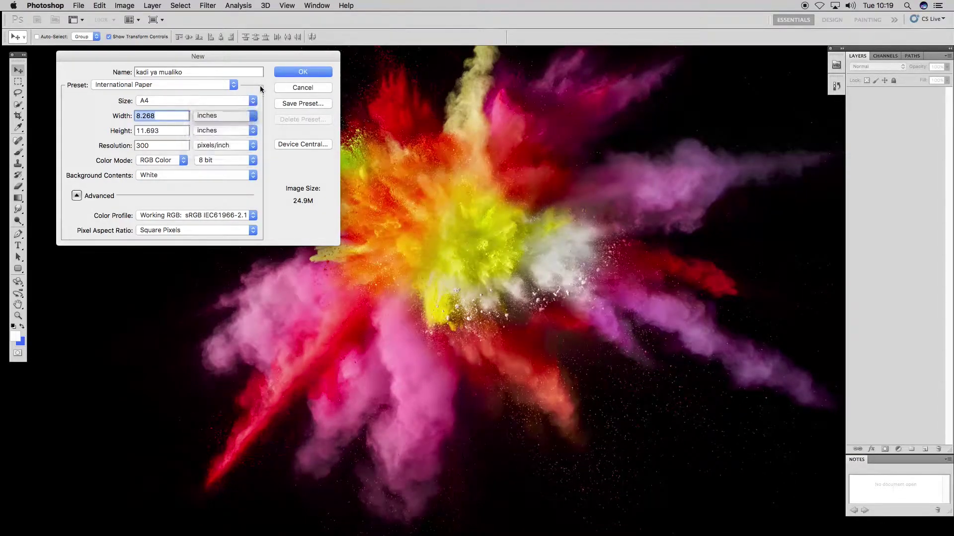
click(256, 117)
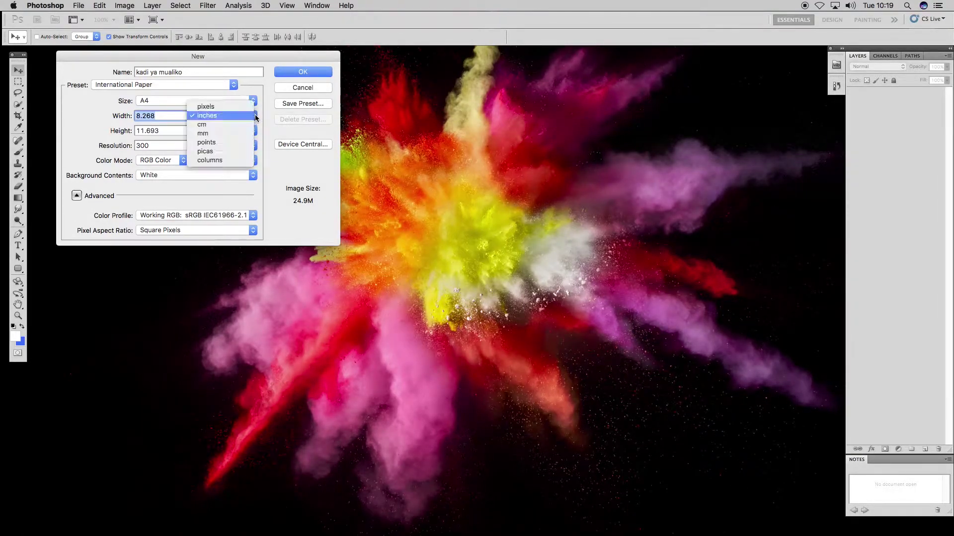
click(224, 114)
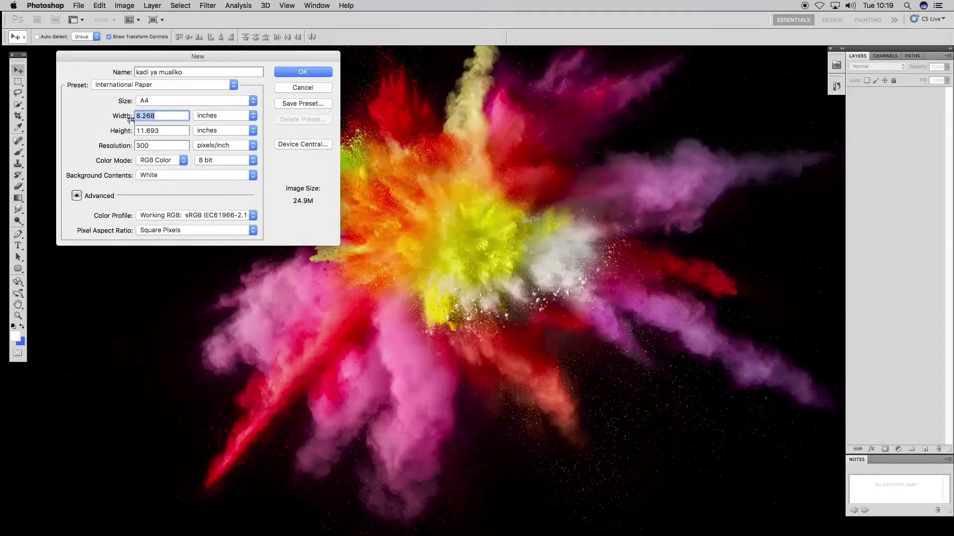
Set the document size to 6 inches wide by 3.5 inches high
text(6)
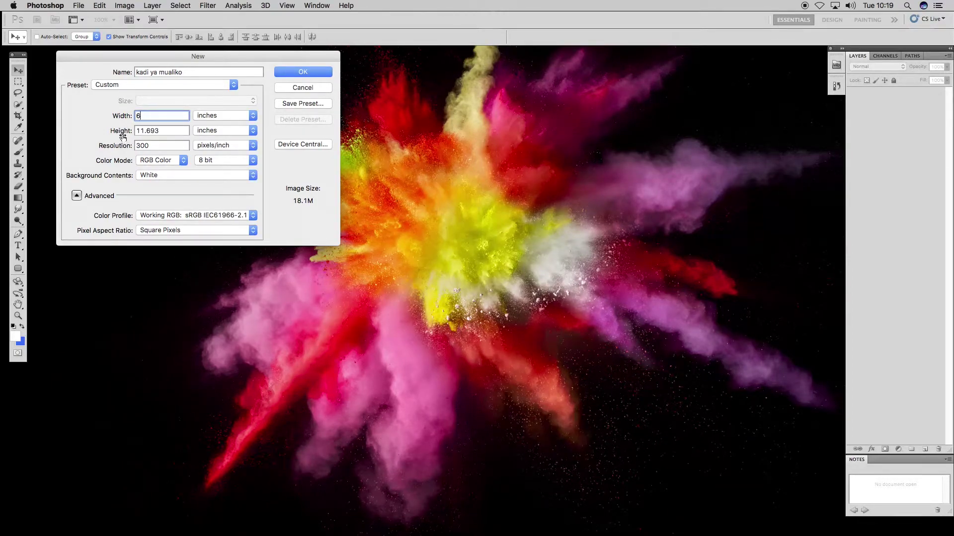
click(124, 132)
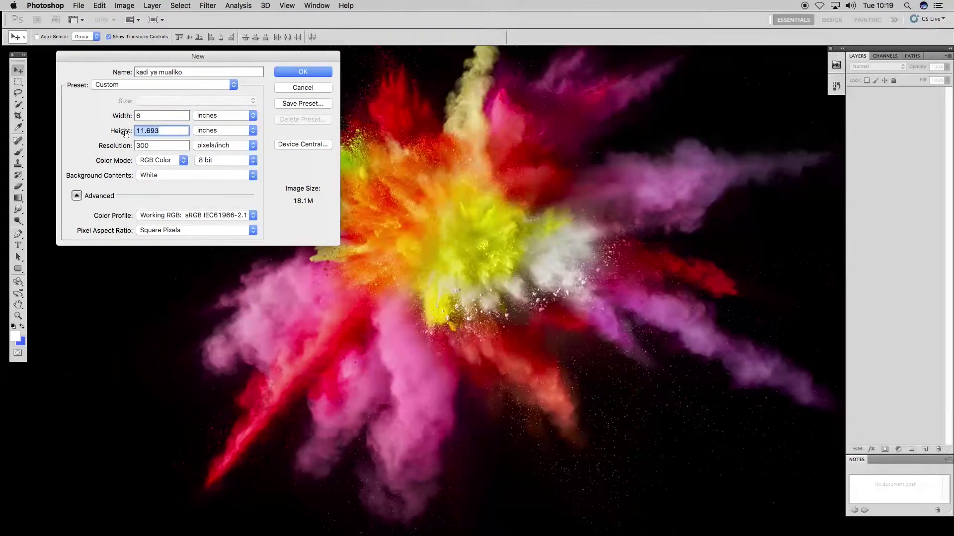
text(3)
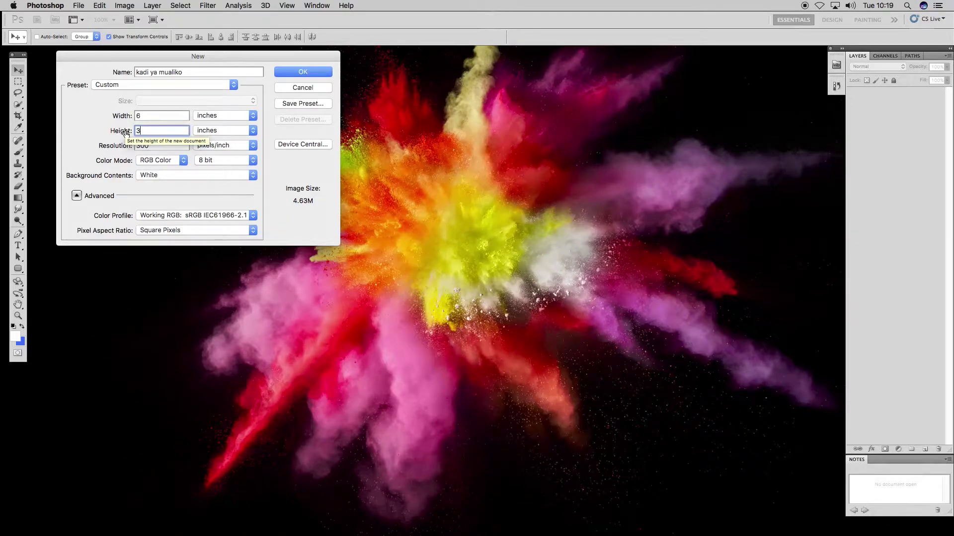
text(.5)
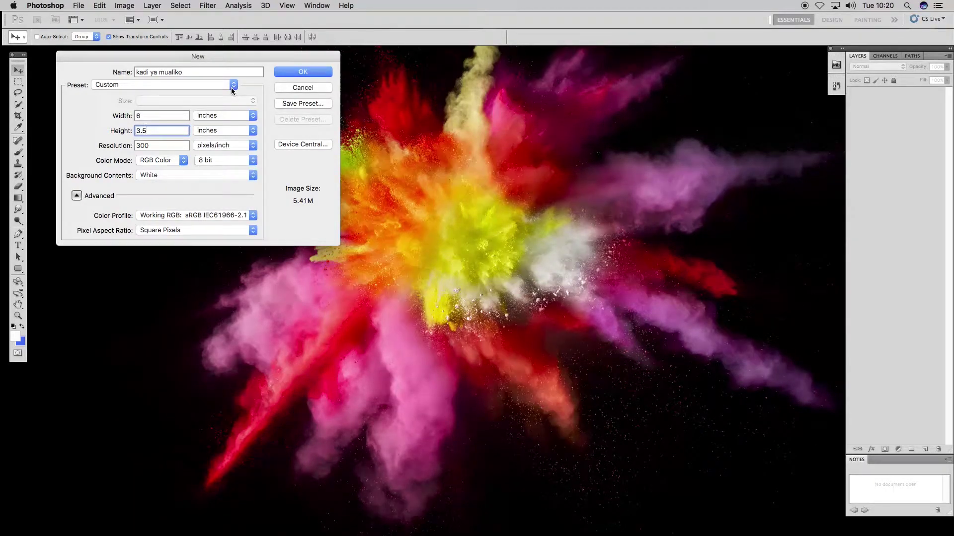
mouse_move(192, 58)
mouse_down()
mouse_move(172, 60)
mouse_move(194, 57)
mouse_up()
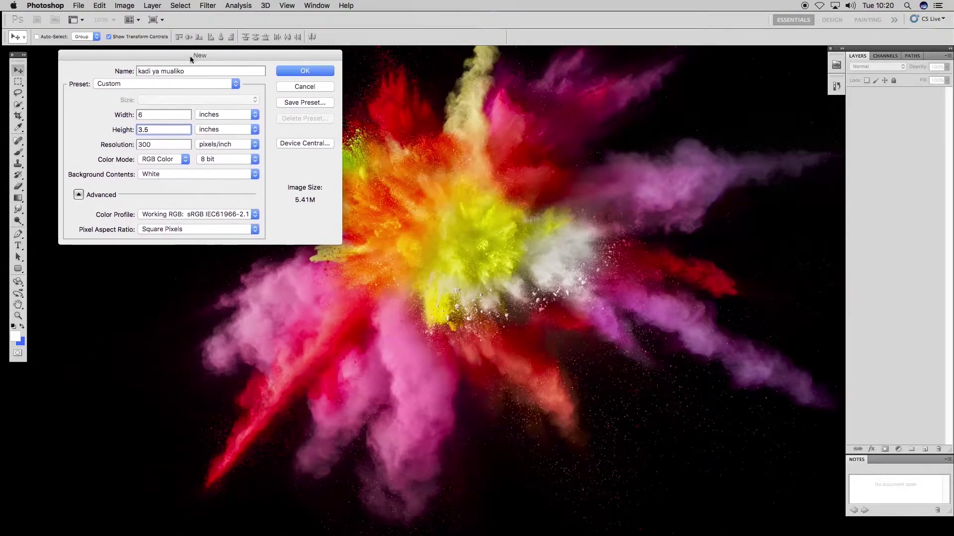
Settle the resolution at 300 pixels/inch after trying 150, and create the document
click(130, 145)
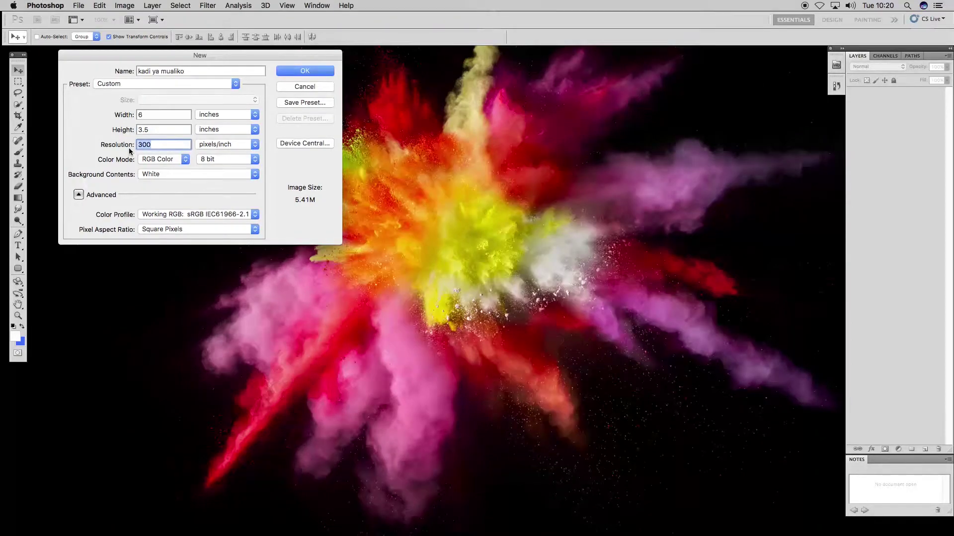
text(150)
click(133, 145)
text(300)
click(138, 145)
text(15)
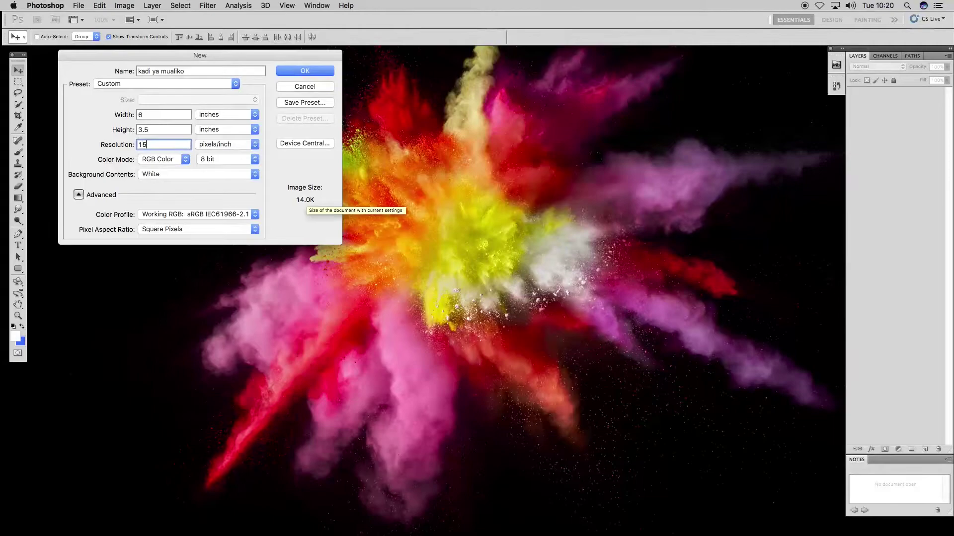
text(0)
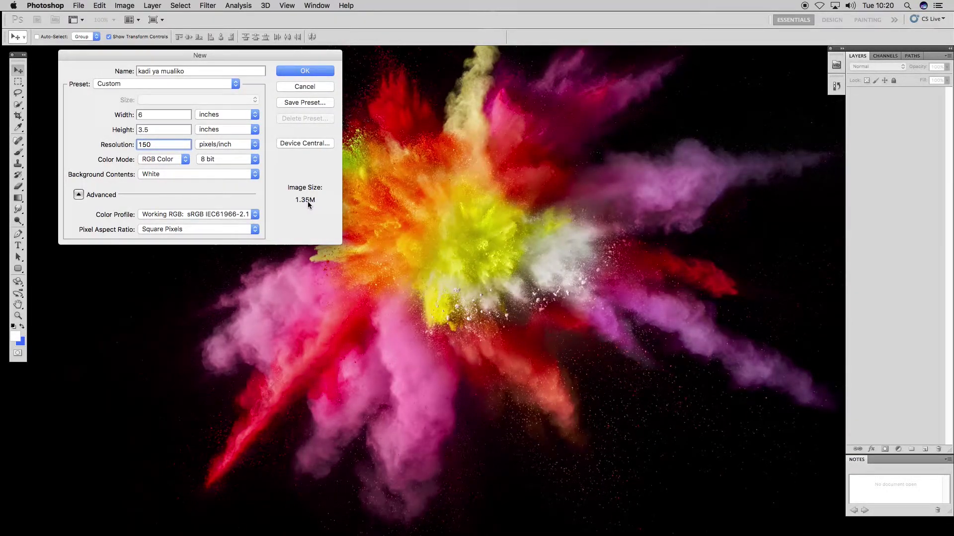
double_click(145, 145)
text(300)
drag(159, 56, 173, 69)
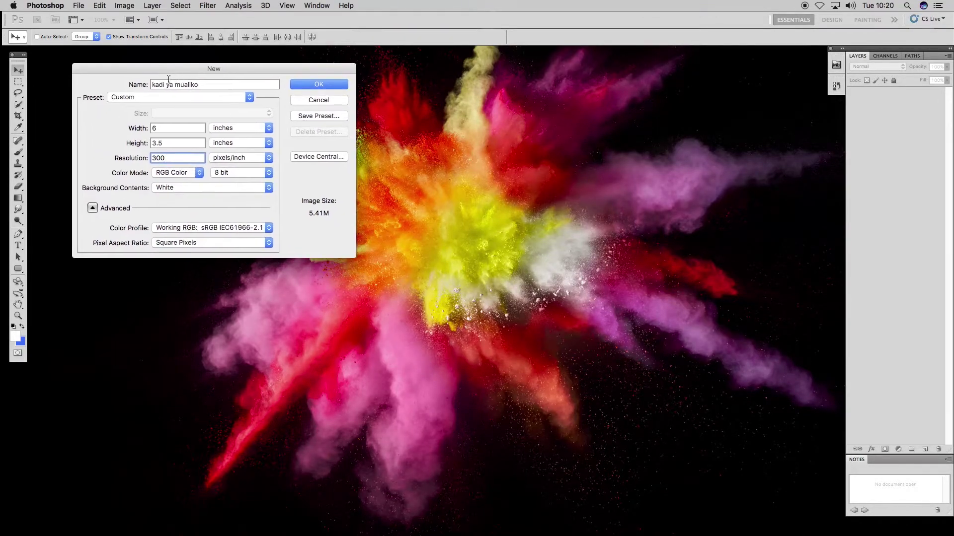
click(333, 86)
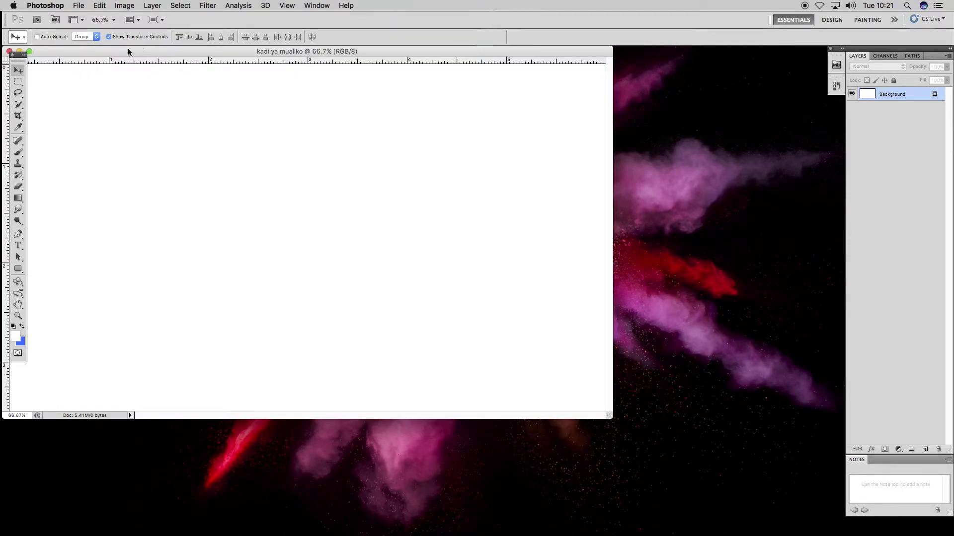
Move and enlarge the document window so the whole canvas shows with a grey margin
drag(128, 52, 146, 61)
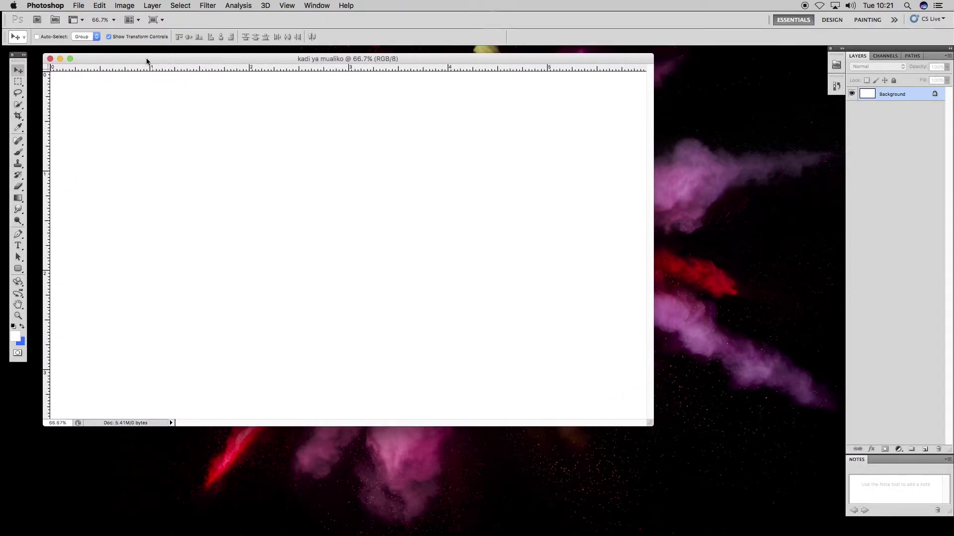
drag(650, 423, 718, 456)
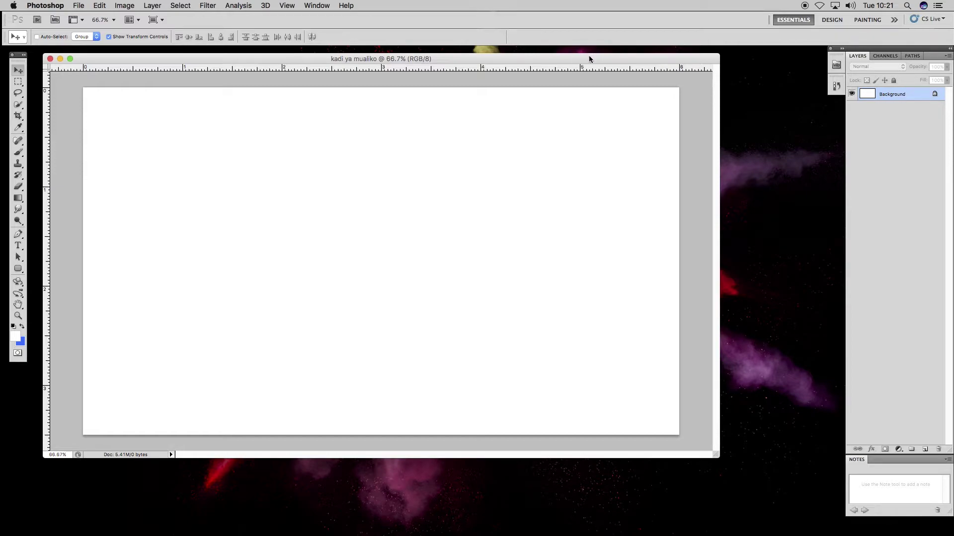
drag(588, 56, 582, 58)
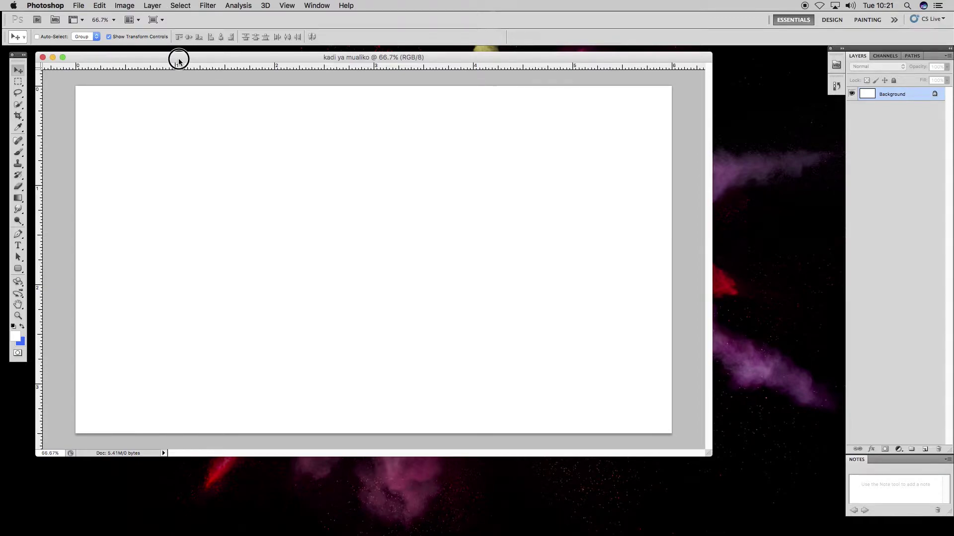
drag(179, 58, 185, 59)
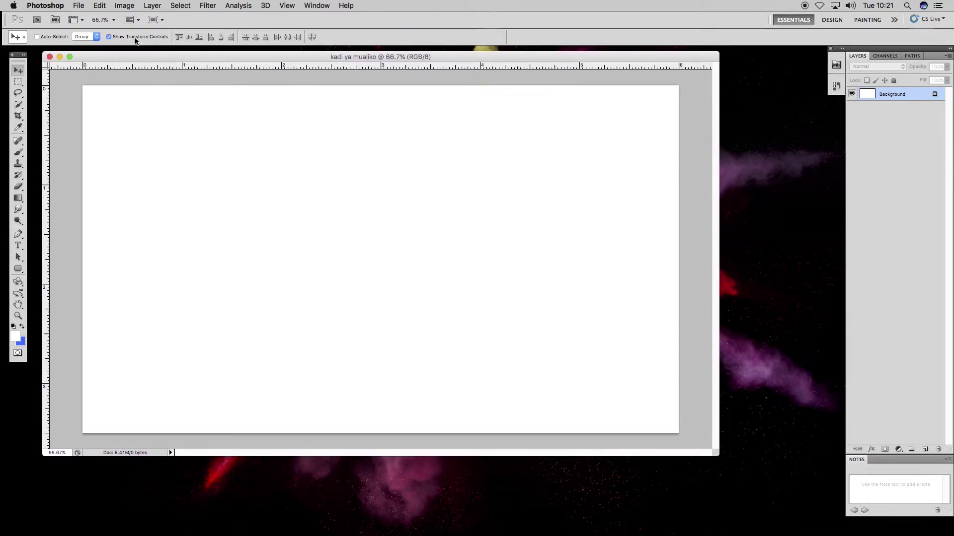
Turn View > Rulers off and back on
click(288, 6)
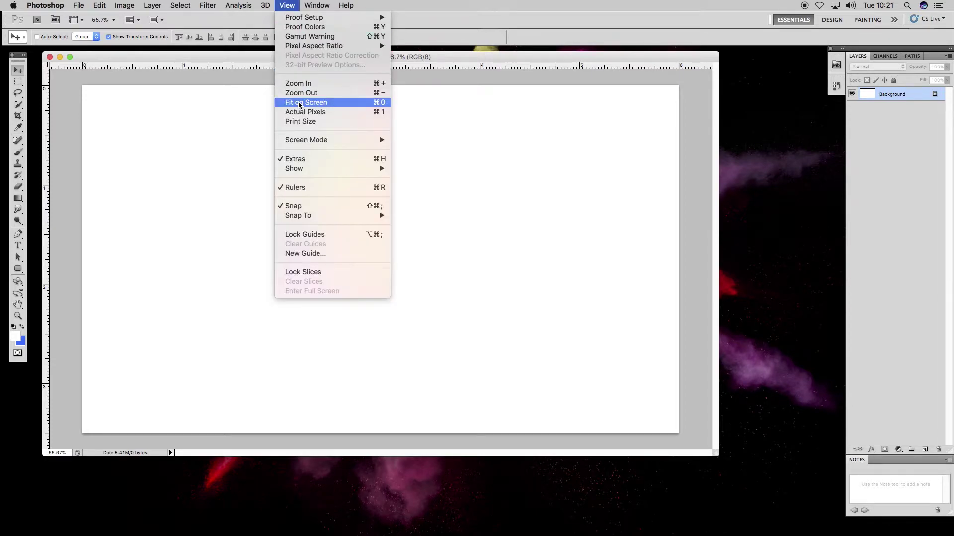
click(294, 187)
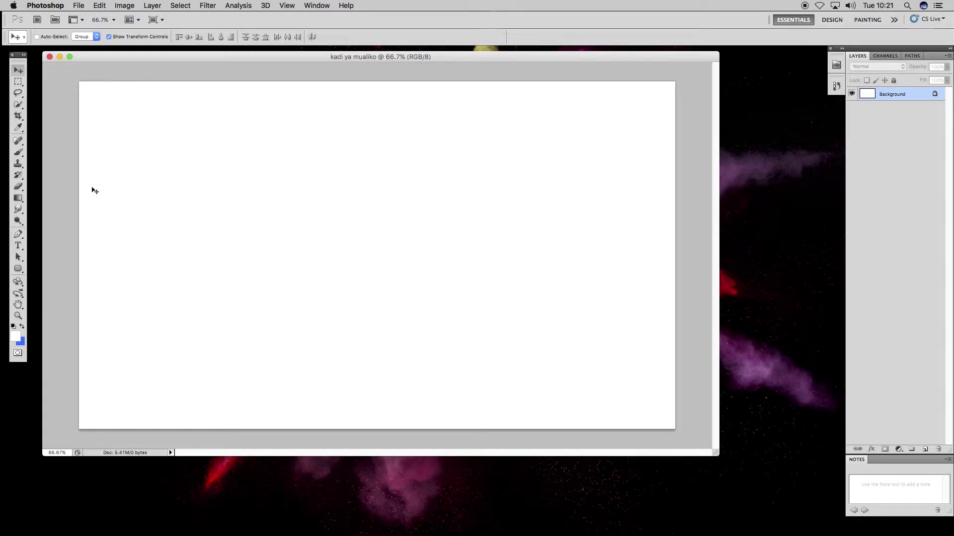
click(286, 7)
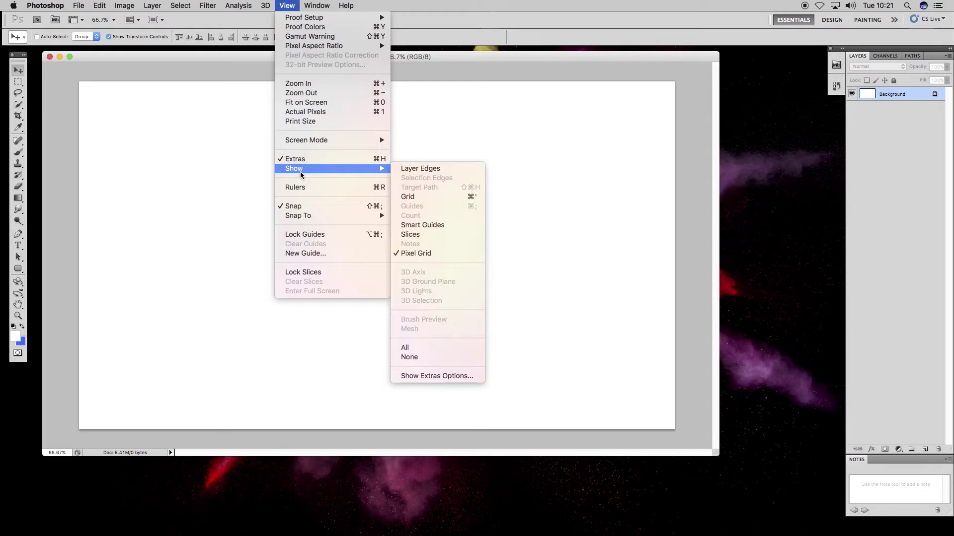
click(302, 188)
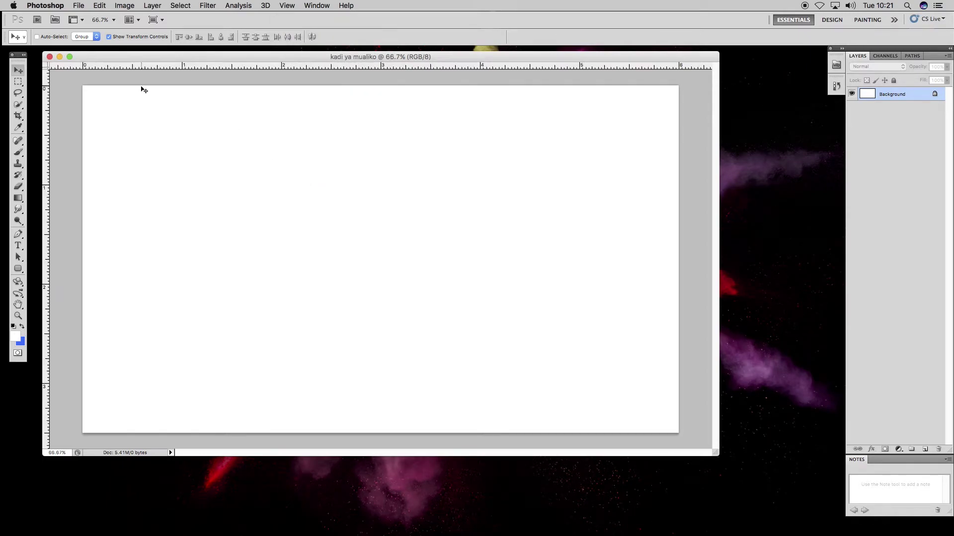
mouse_move(318, 58)
mouse_down()
mouse_move(330, 70)
mouse_move(321, 64)
mouse_up()
mouse_move(262, 66)
mouse_down()
mouse_move(270, 55)
mouse_move(265, 67)
mouse_up()
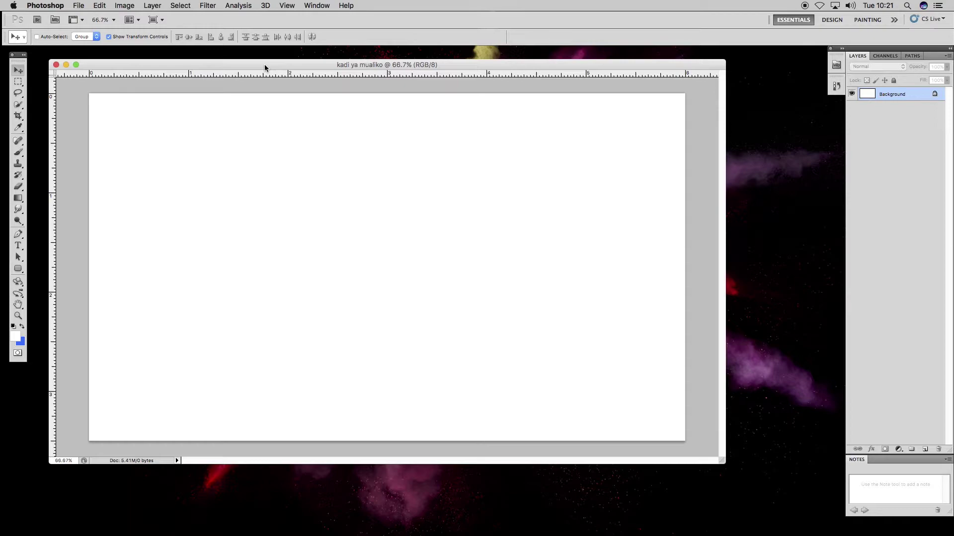
drag(264, 64, 255, 59)
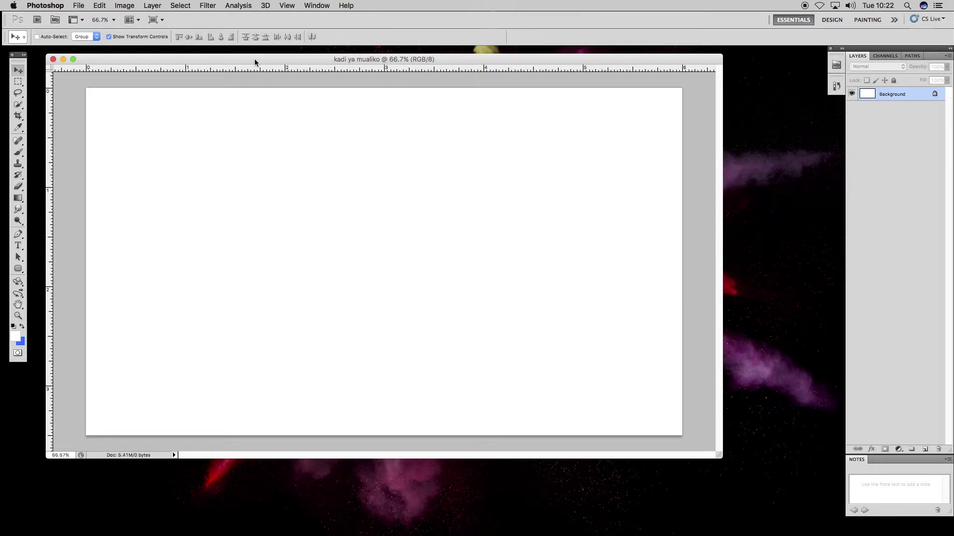
drag(254, 59, 256, 59)
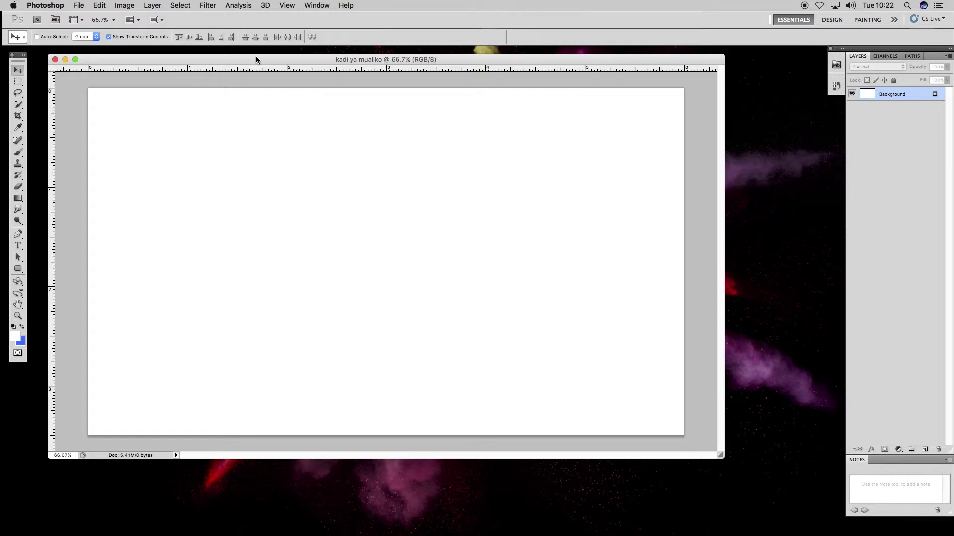
drag(256, 59, 229, 61)
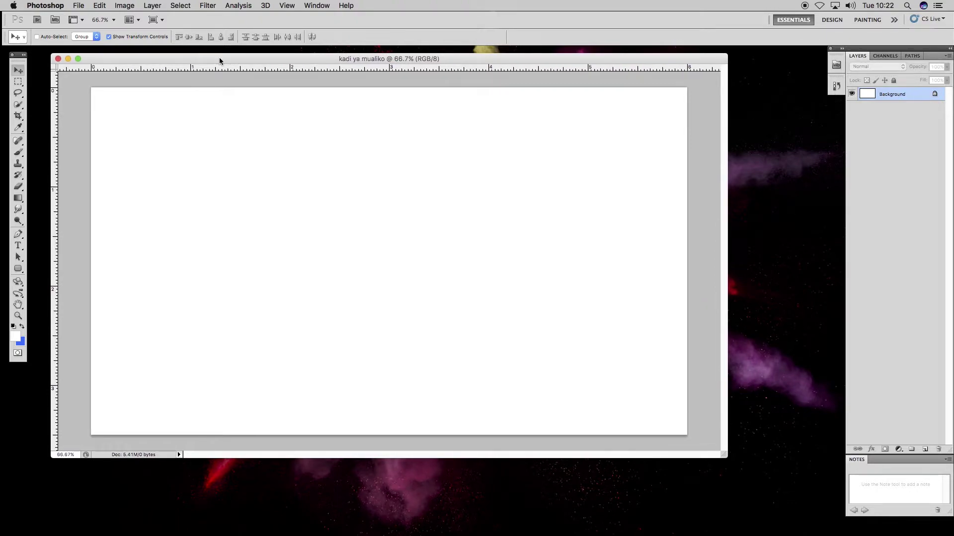
drag(219, 58, 212, 59)
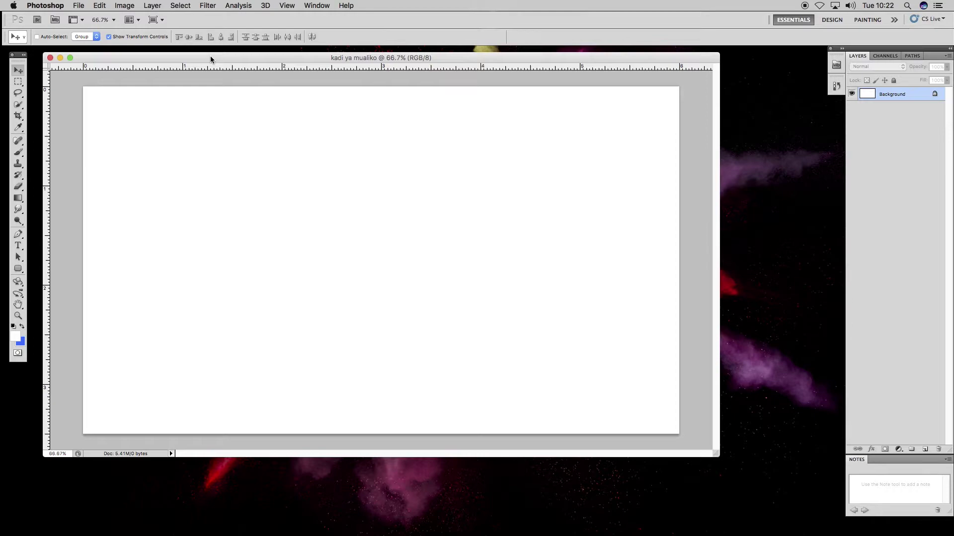
drag(210, 59, 220, 65)
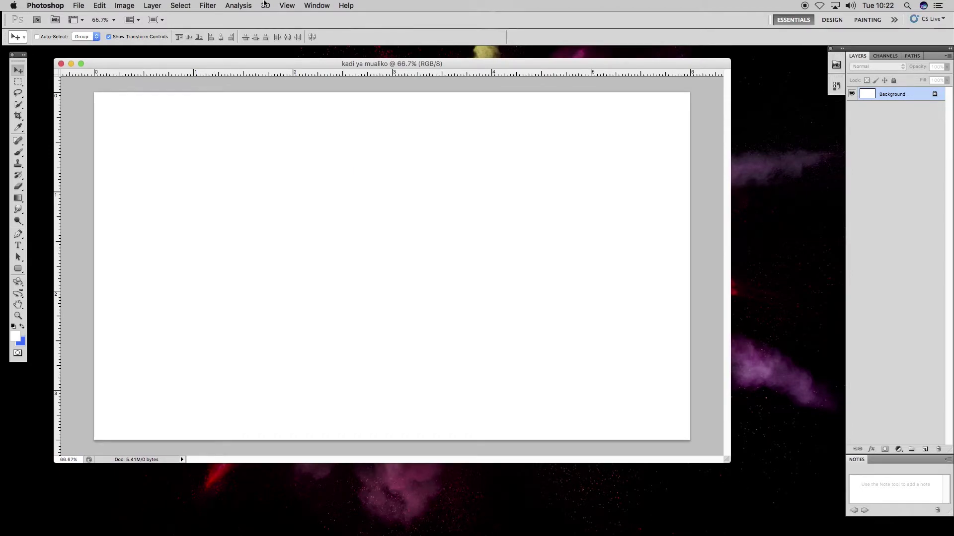
Reposition the kadi ya mualiko document window and bring up the File menu
click(80, 7)
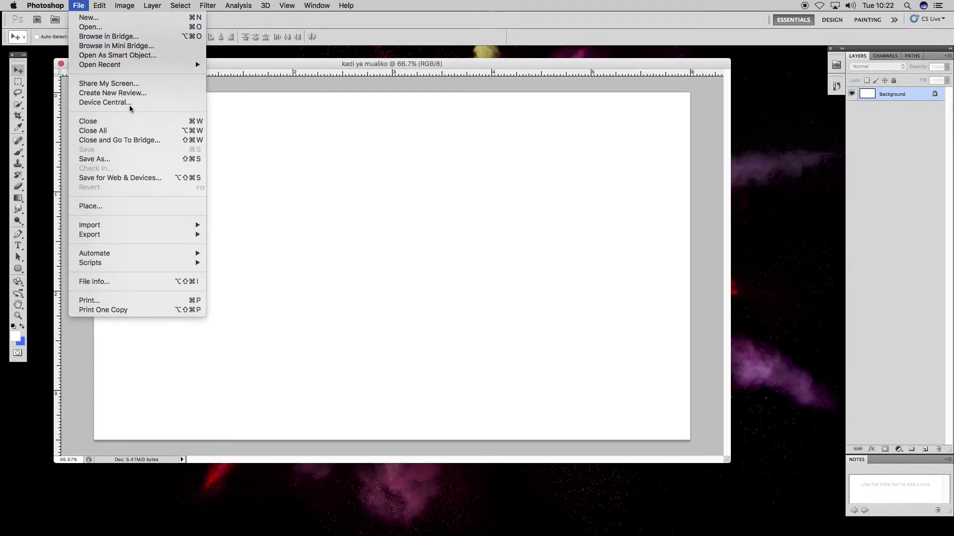
click(197, 64)
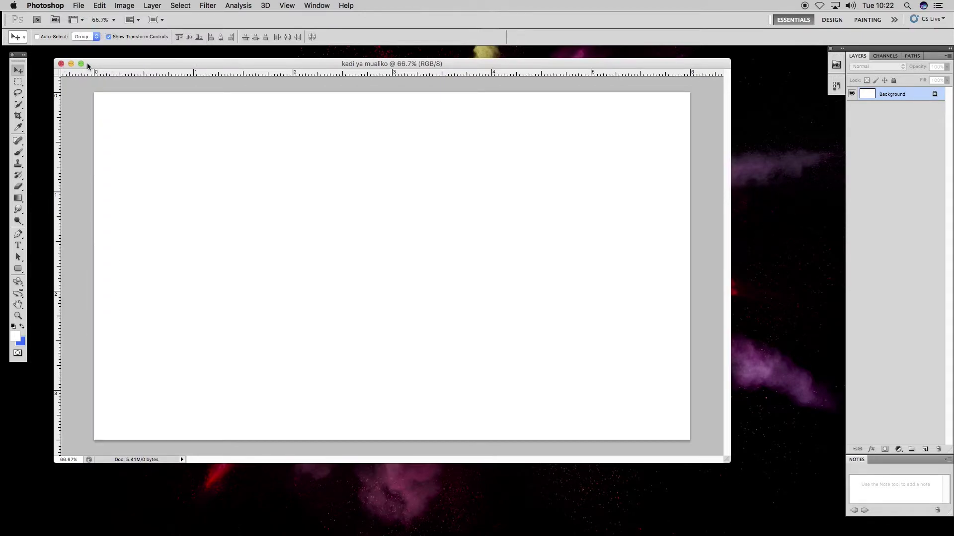
drag(132, 64, 135, 62)
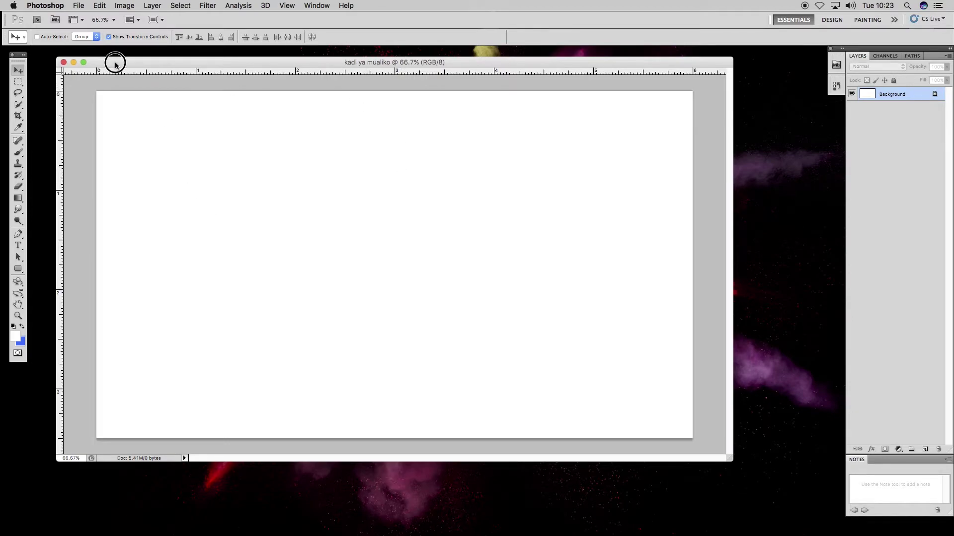
drag(116, 64, 112, 61)
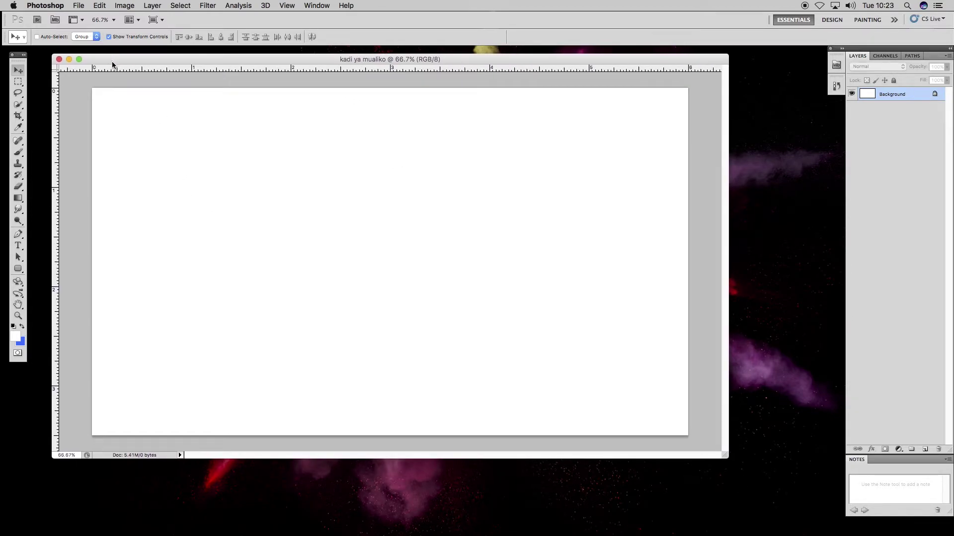
drag(114, 59, 114, 67)
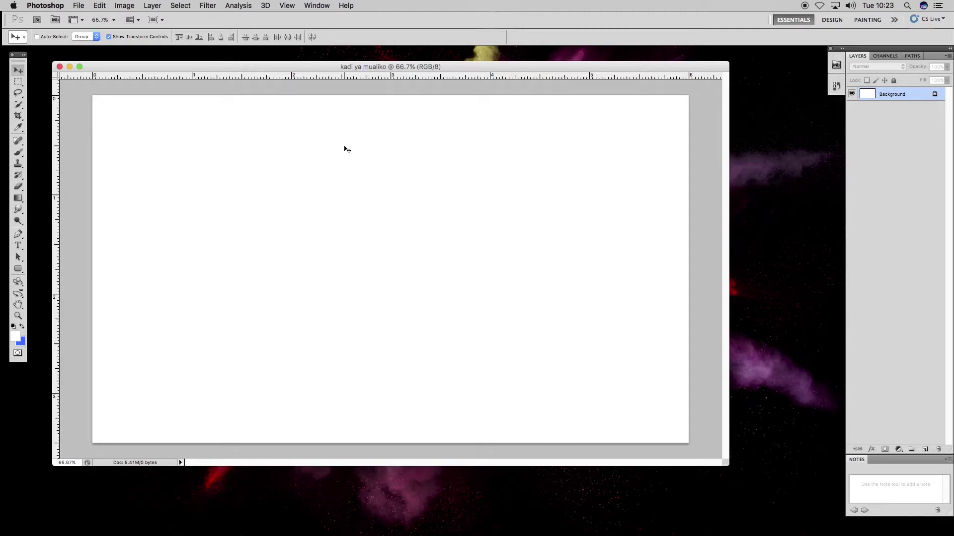
drag(332, 69, 330, 65)
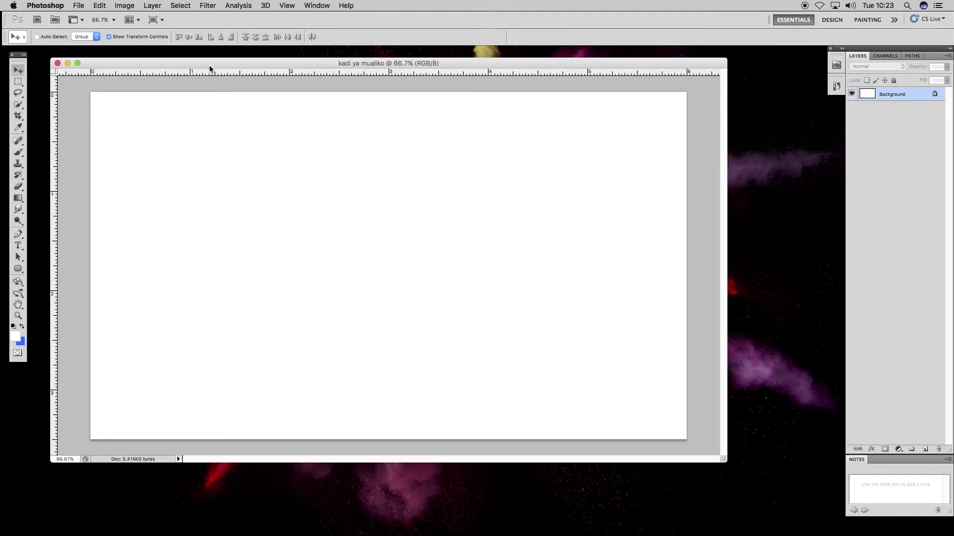
click(78, 6)
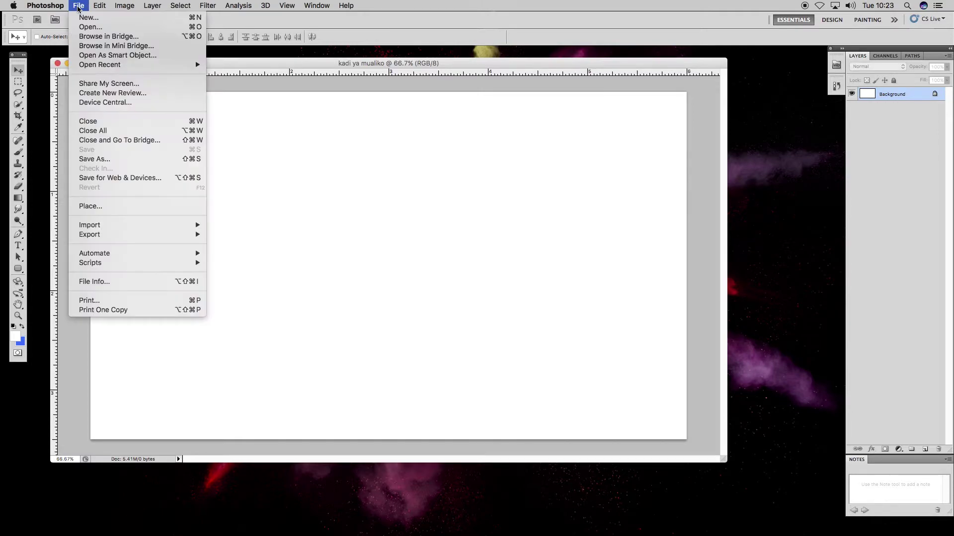
Save the card as kadi ya mualiko.psd in Photoshop format into MASOMO YA PHOTOSHOP
click(107, 160)
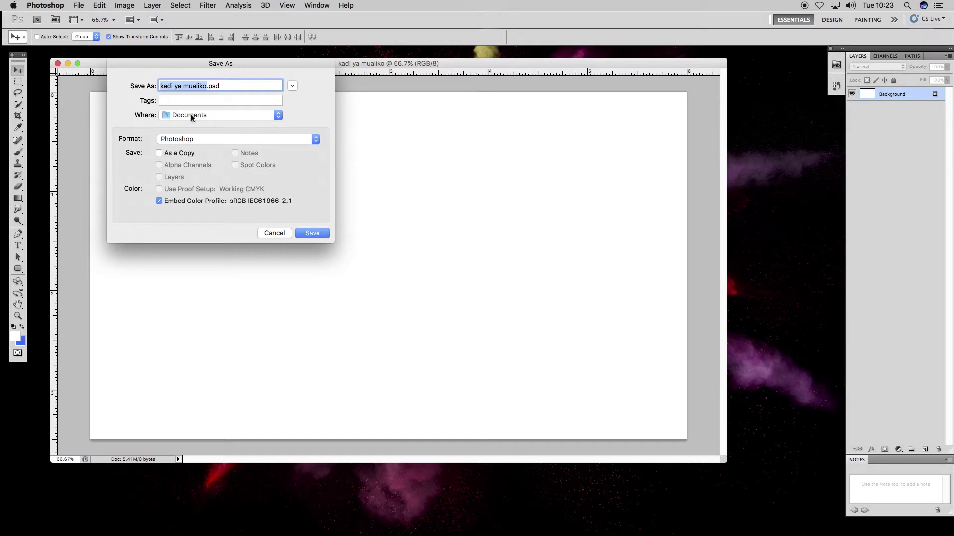
click(278, 115)
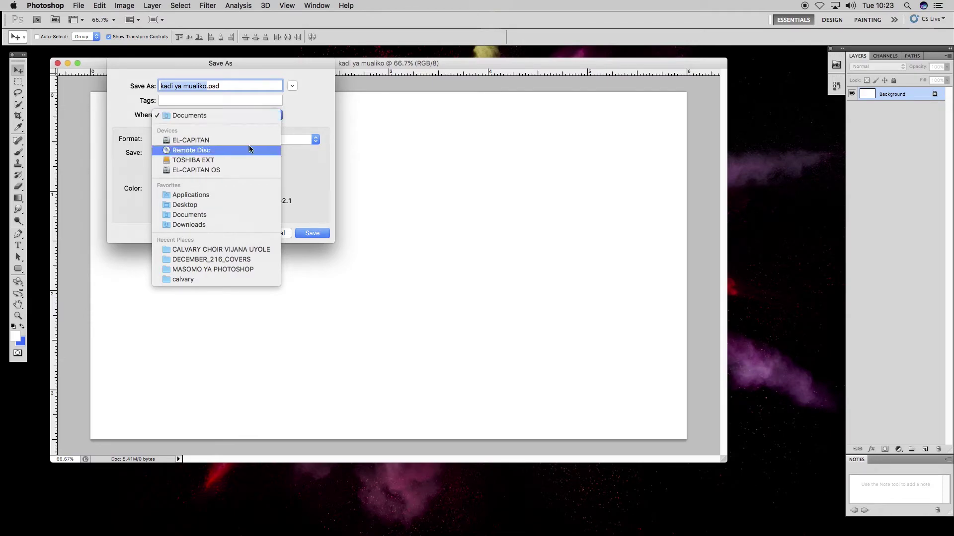
click(223, 269)
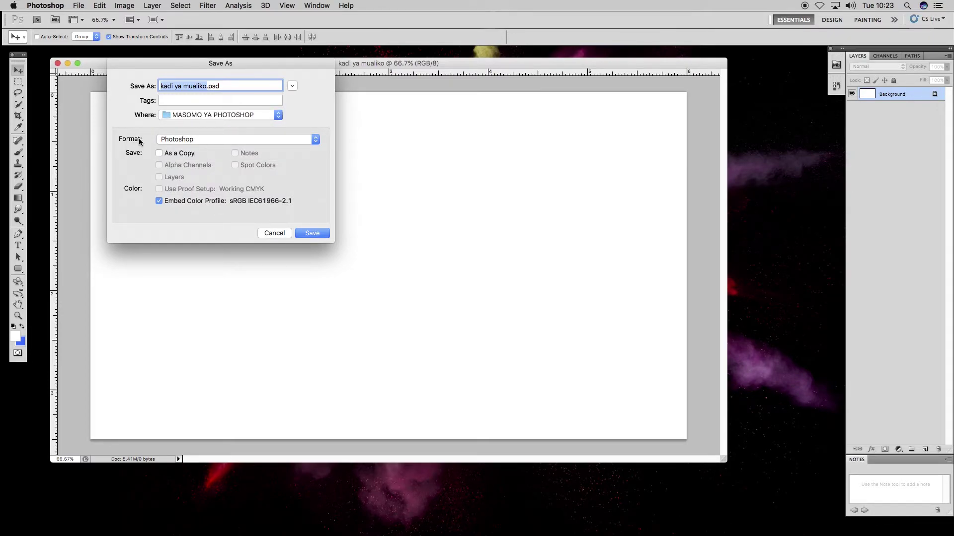
drag(133, 61, 132, 52)
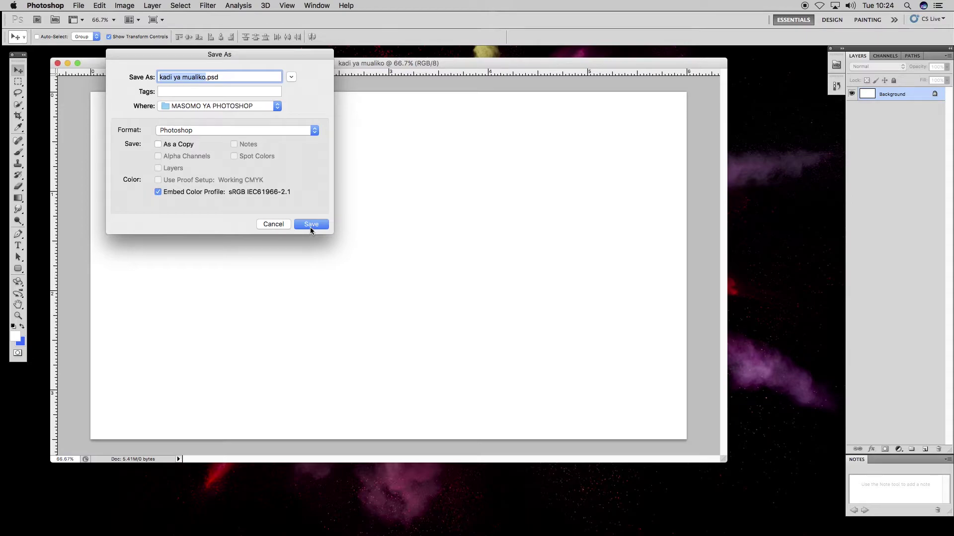
click(313, 131)
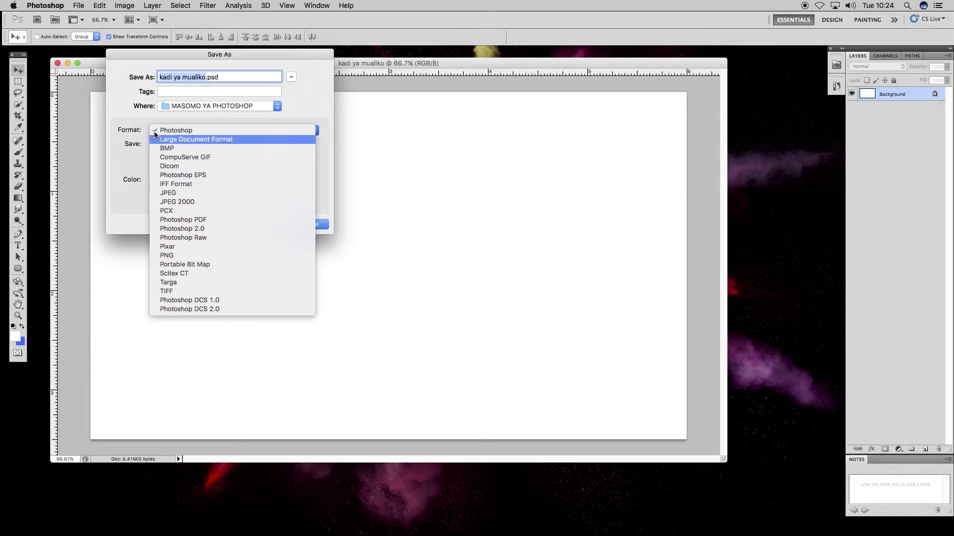
click(260, 56)
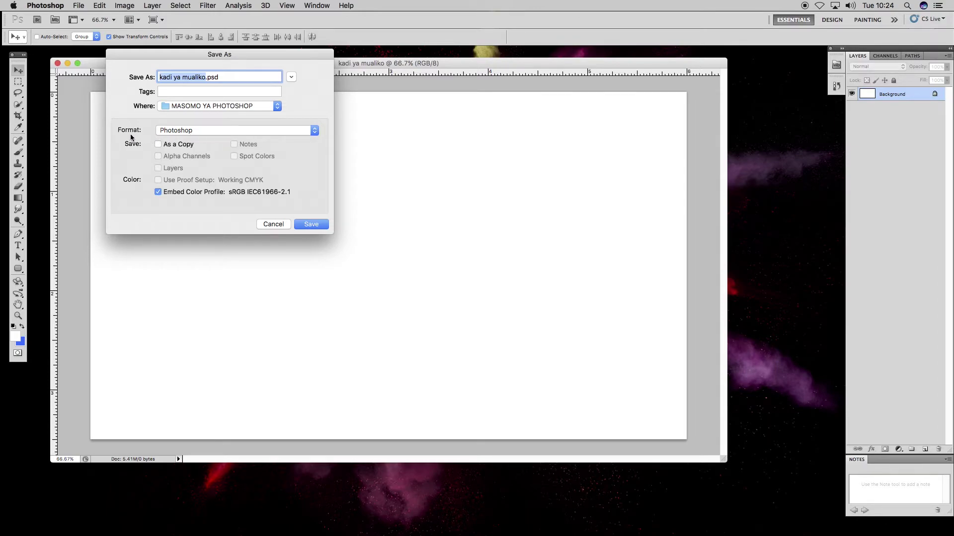
click(312, 224)
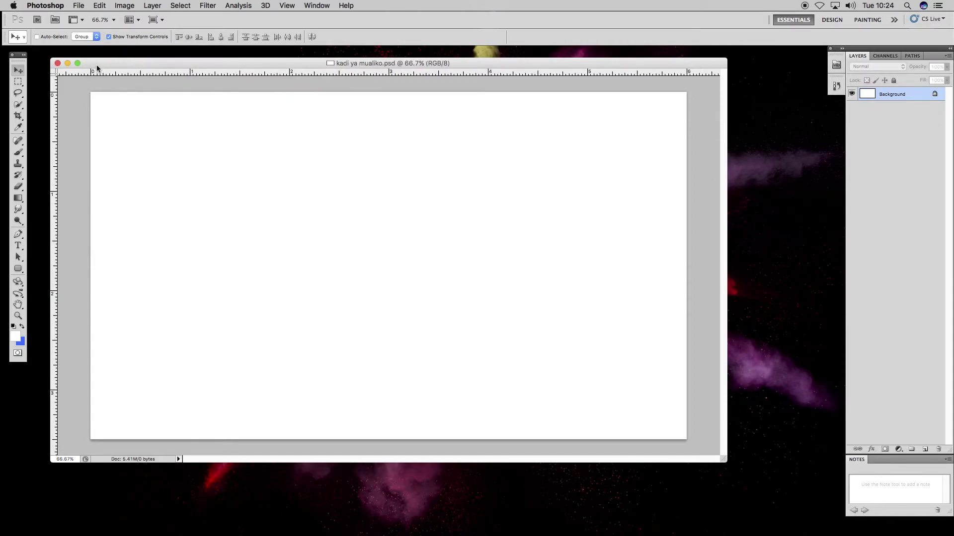
Close the saved document and go to the Photoshop application menu
drag(98, 68, 140, 69)
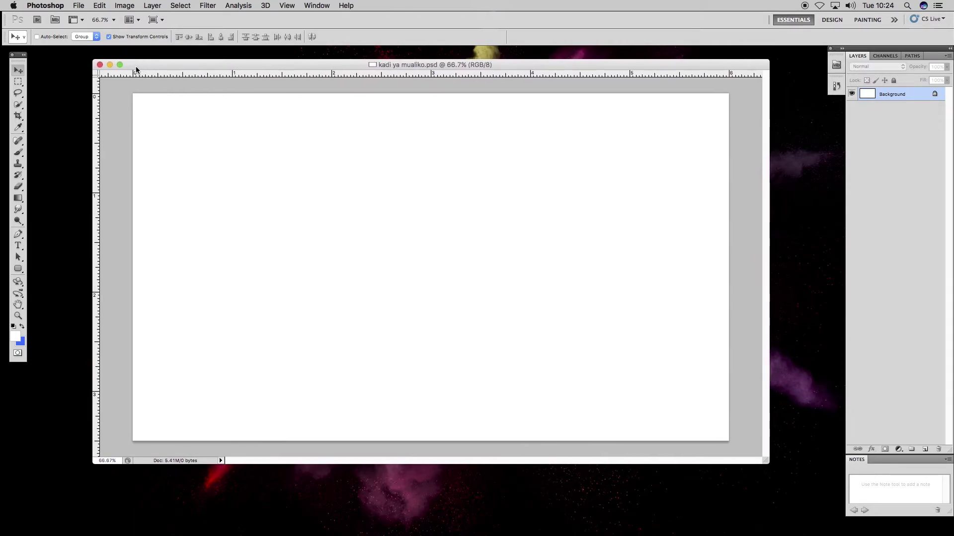
click(100, 65)
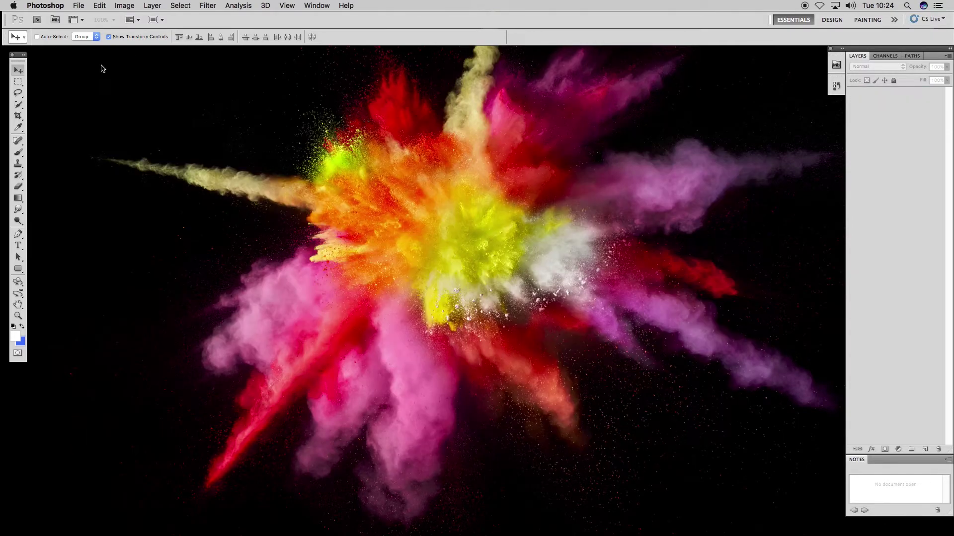
click(45, 6)
Quit Photoshop, reopen kadi ya mualiko.psd with Adobe Photoshop CS5.1, and close the folder window
click(63, 101)
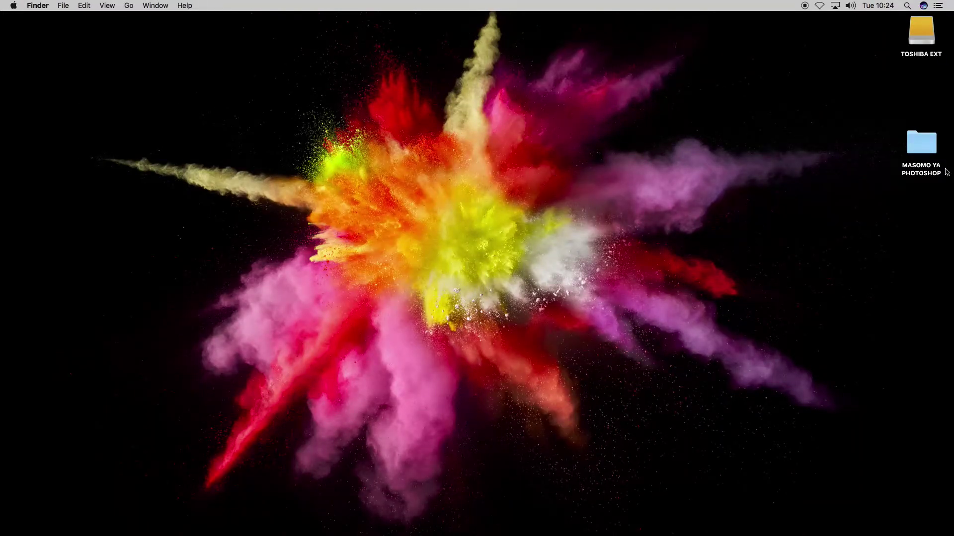
double_click(921, 146)
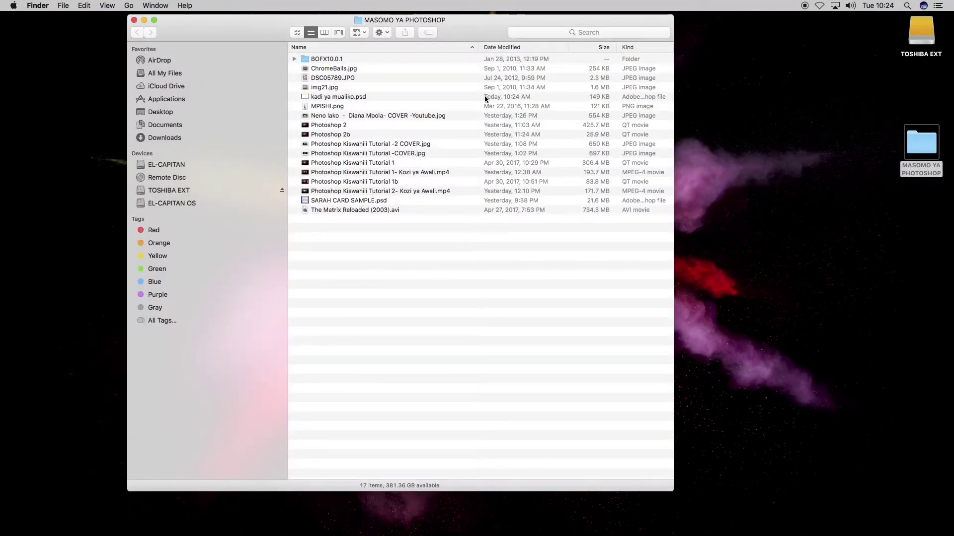
click(346, 97)
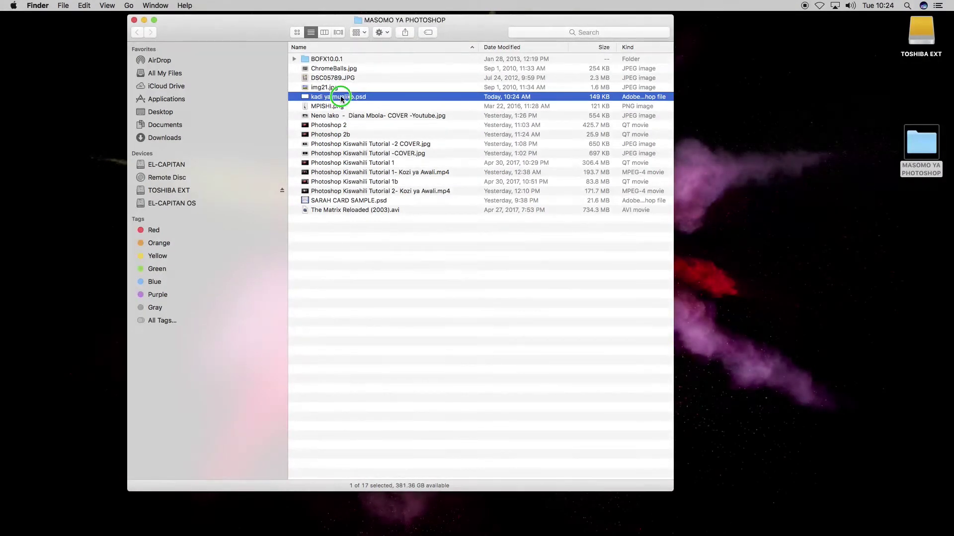
right_click(341, 98)
mouse_move(377, 114)
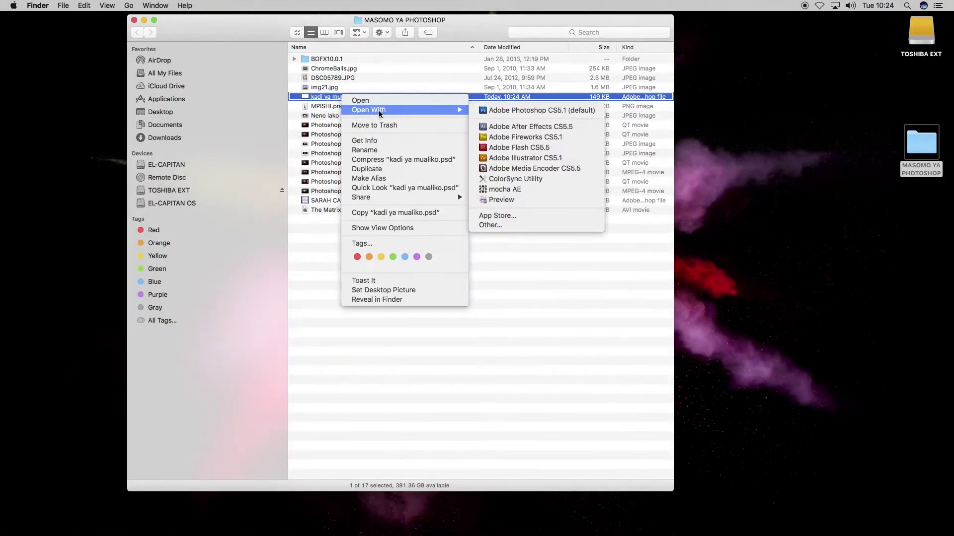
click(492, 111)
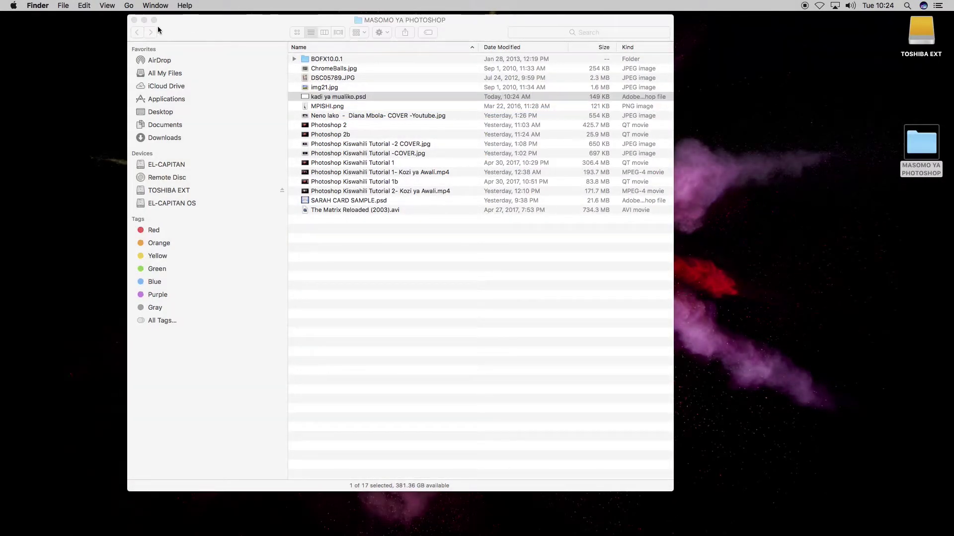
click(175, 29)
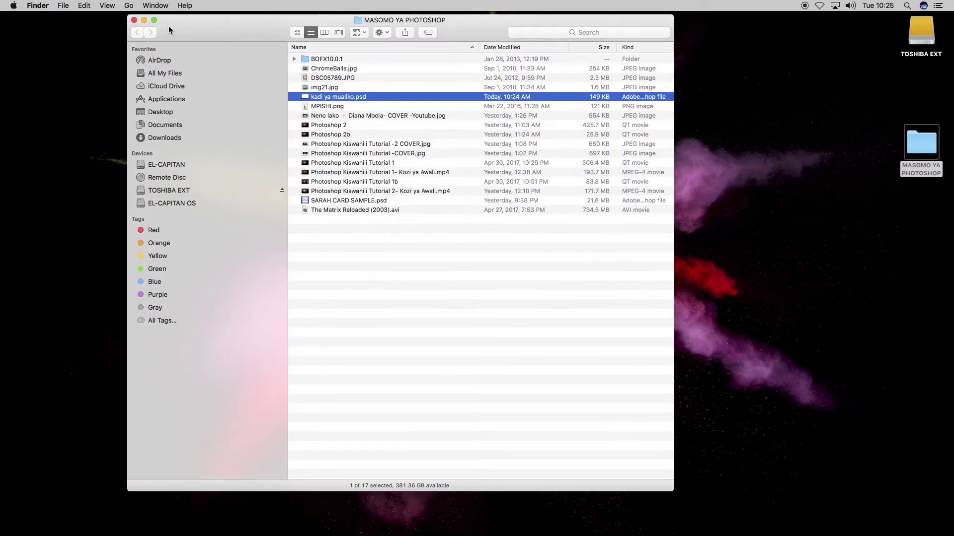
click(134, 20)
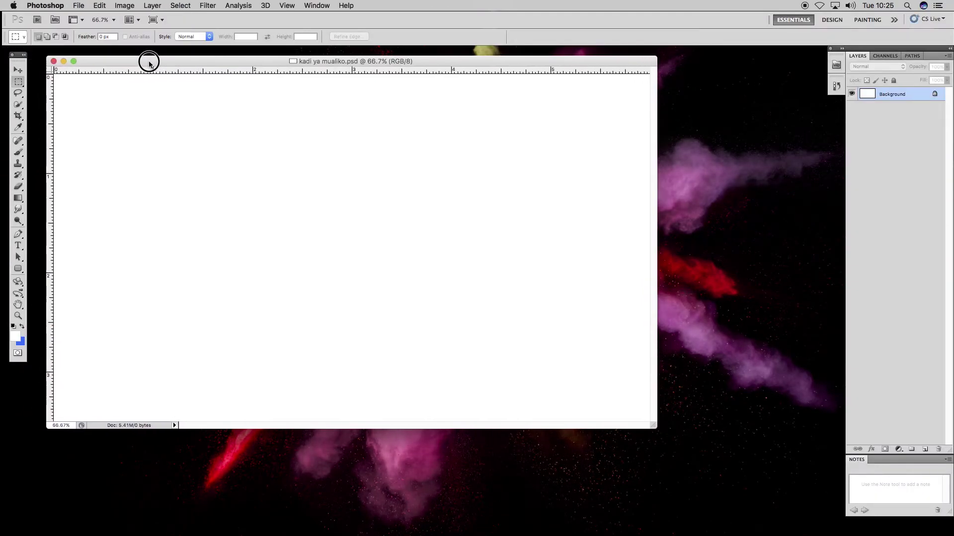
Enlarge the kadi ya mualiko.psd window to show the whole canvas and shift it right
drag(149, 62, 161, 64)
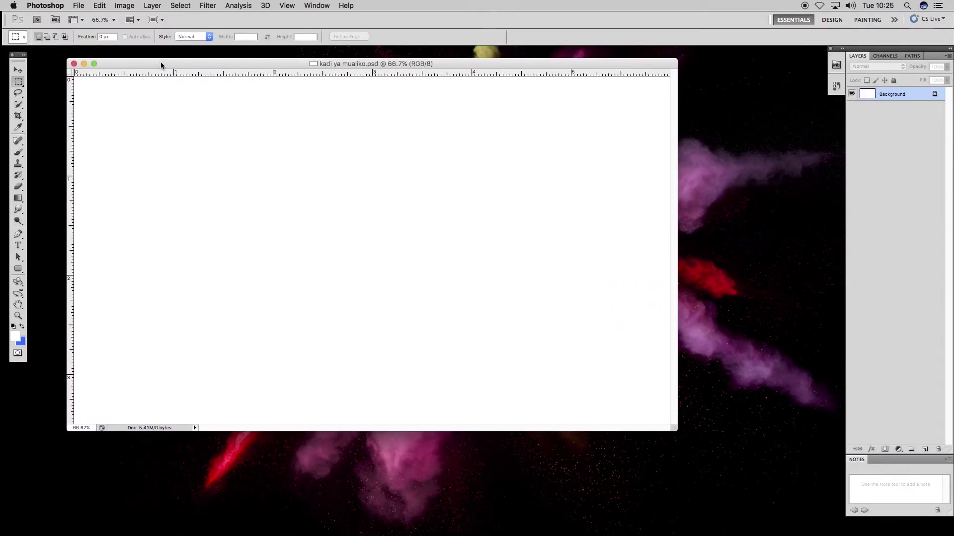
drag(87, 63, 90, 60)
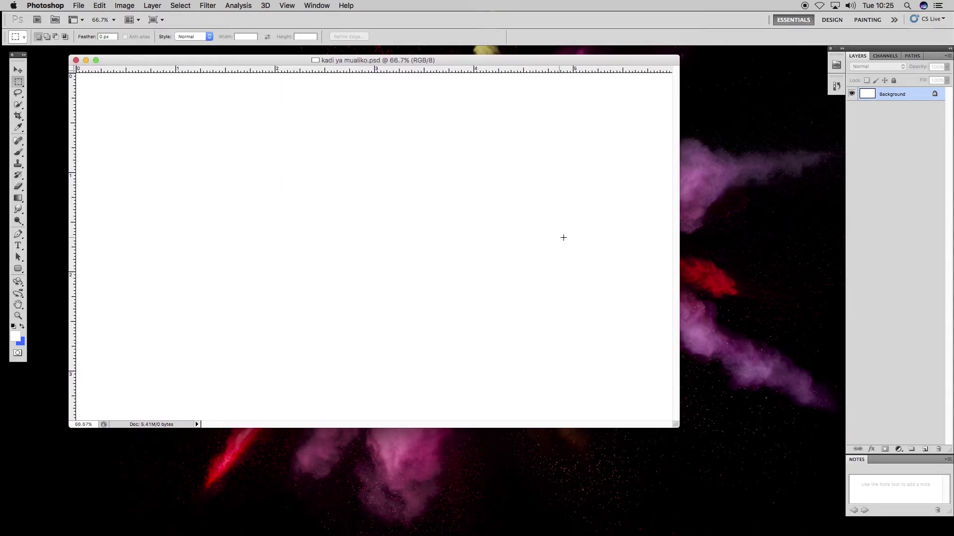
drag(676, 425, 707, 451)
drag(138, 59, 171, 61)
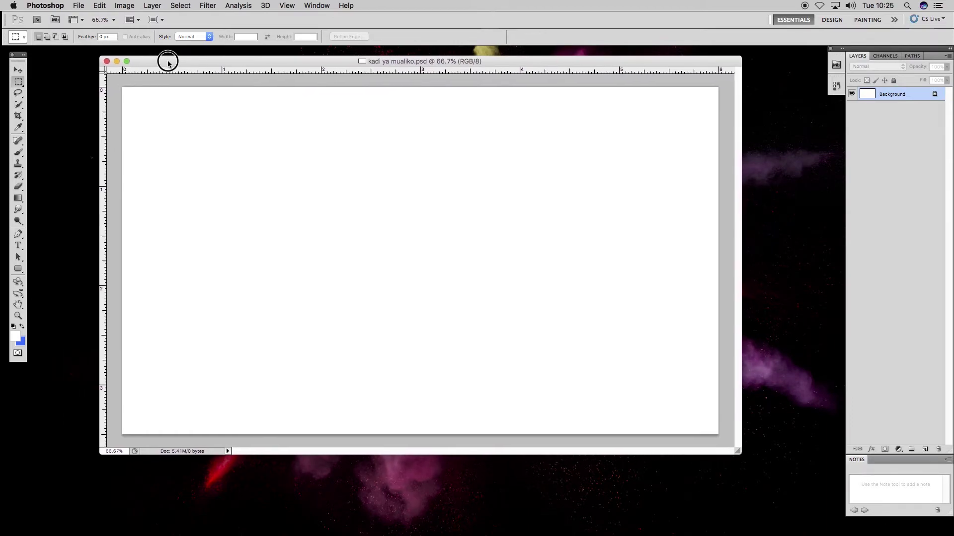
Open the landscape photo img21.jpg from the File menu
click(123, 6)
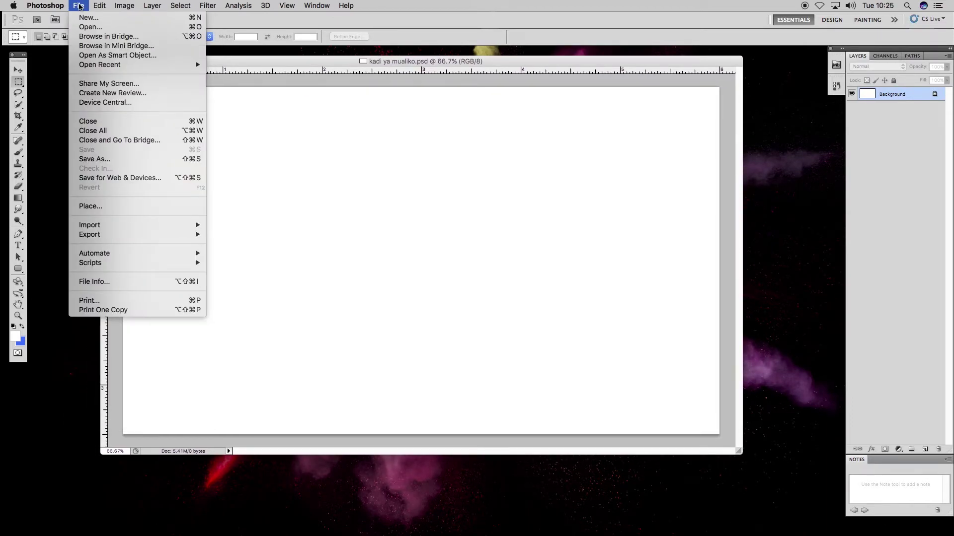
click(84, 27)
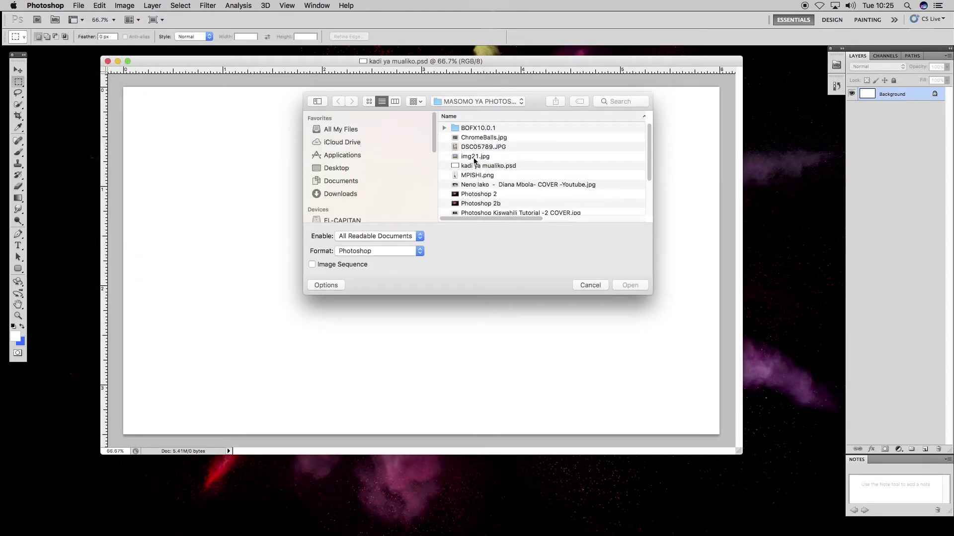
click(473, 157)
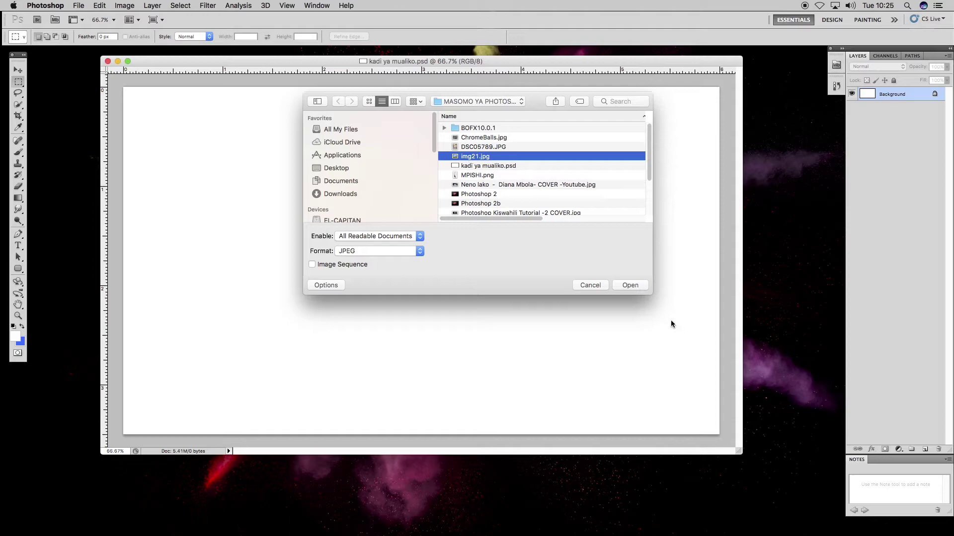
click(631, 284)
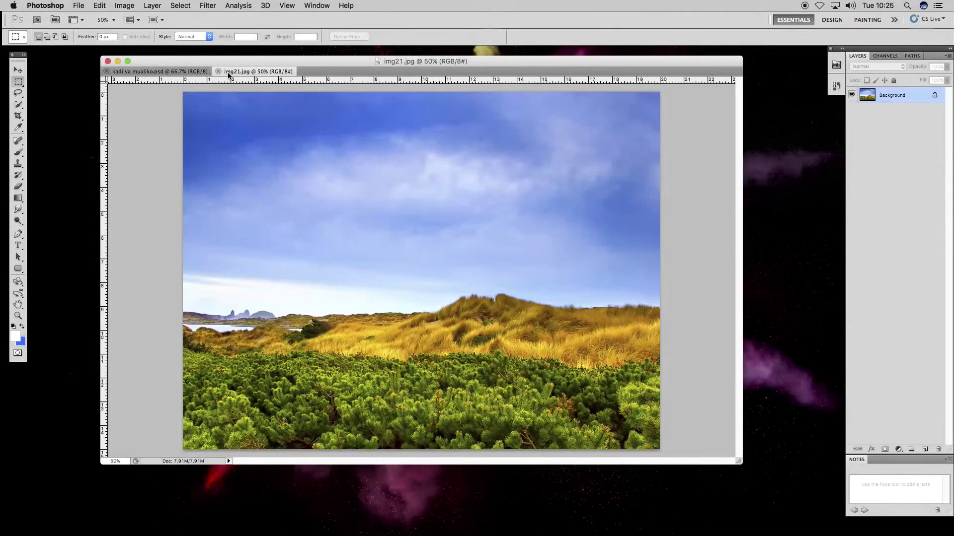
Float img21.jpg in its own window and zoom it out to 33.3% with Resize Windows To Fit
drag(228, 74, 256, 101)
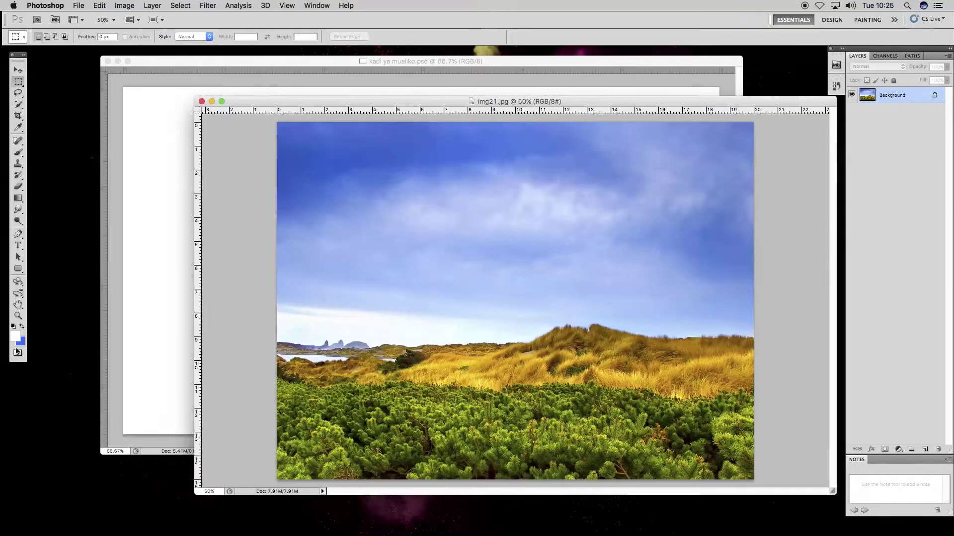
click(18, 316)
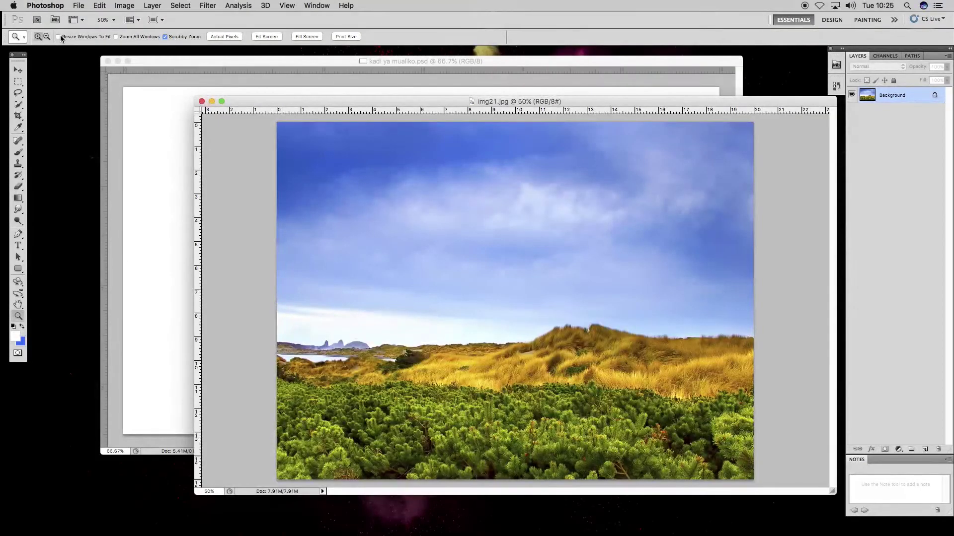
click(59, 37)
click(420, 199)
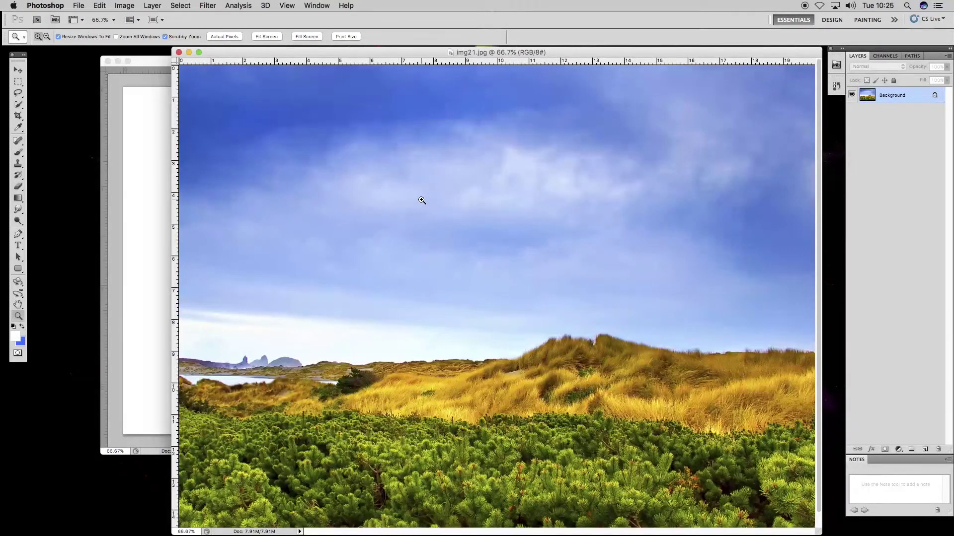
click(46, 37)
click(354, 187)
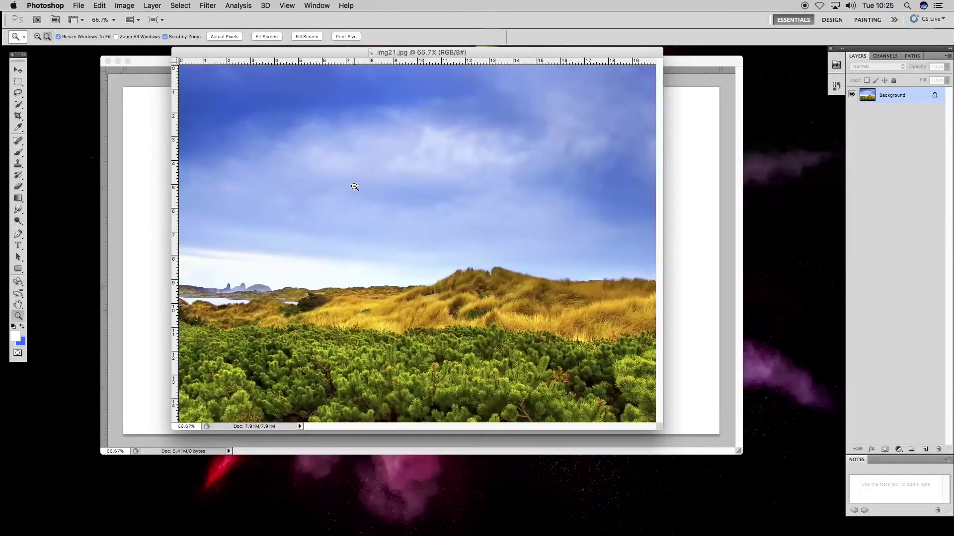
double_click(312, 156)
click(262, 57)
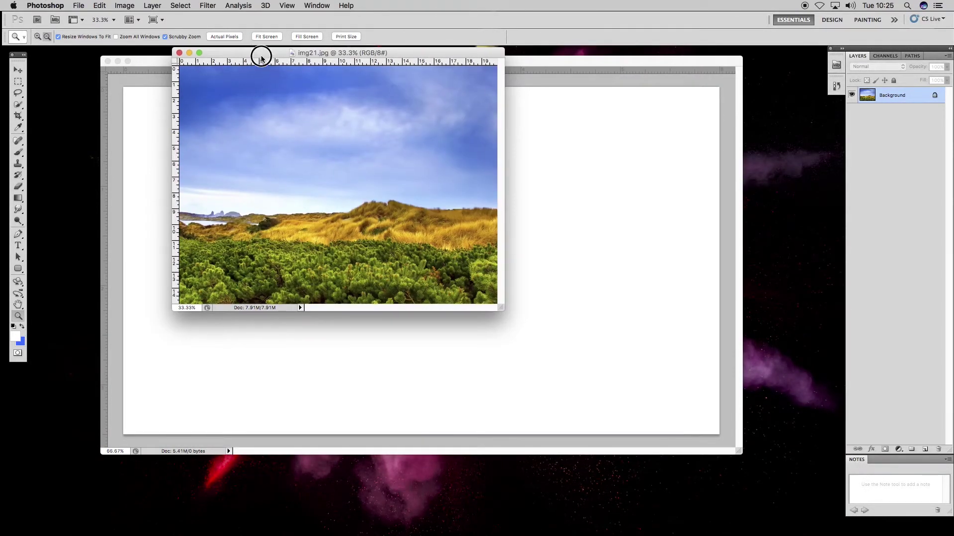
Zoom all windows out together, placing the photo on the left and the card to the right
drag(262, 56, 313, 136)
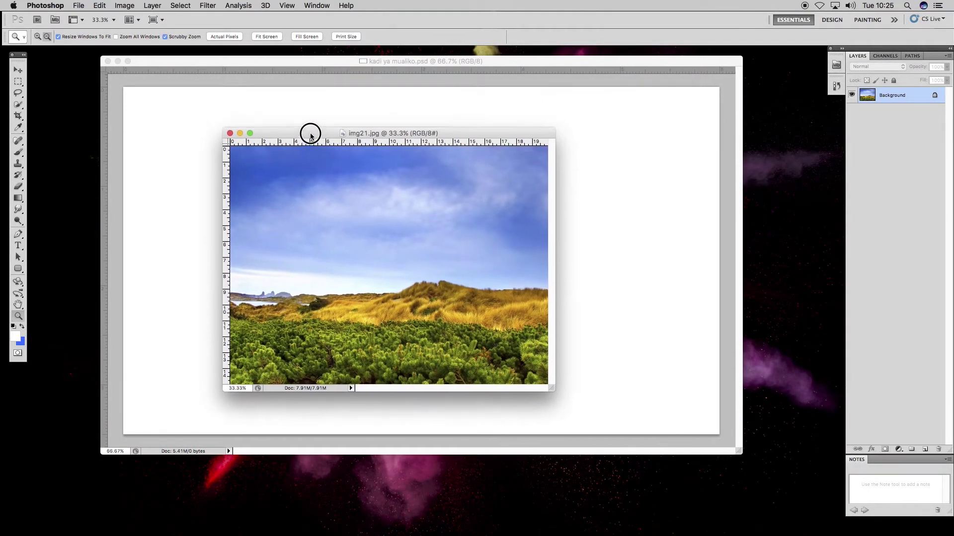
click(115, 37)
click(335, 205)
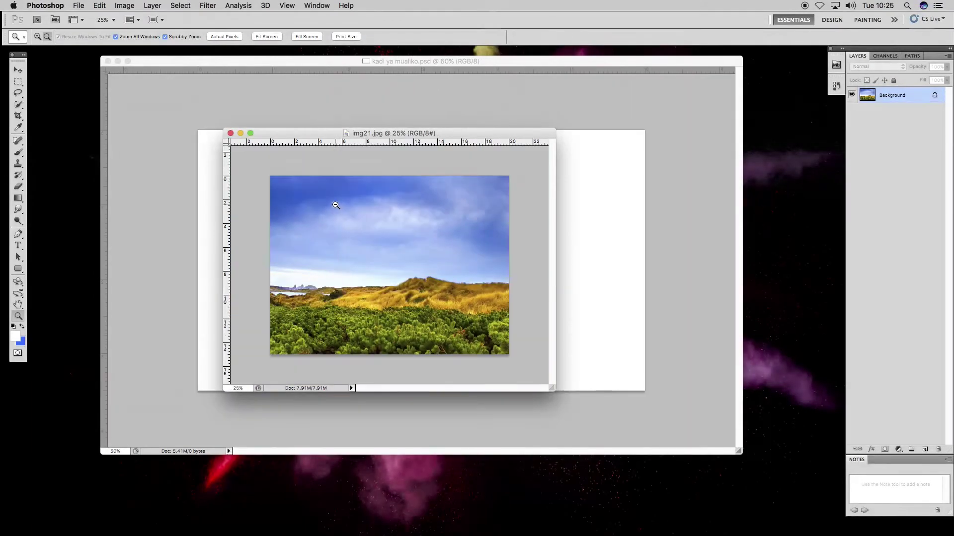
drag(297, 133, 111, 139)
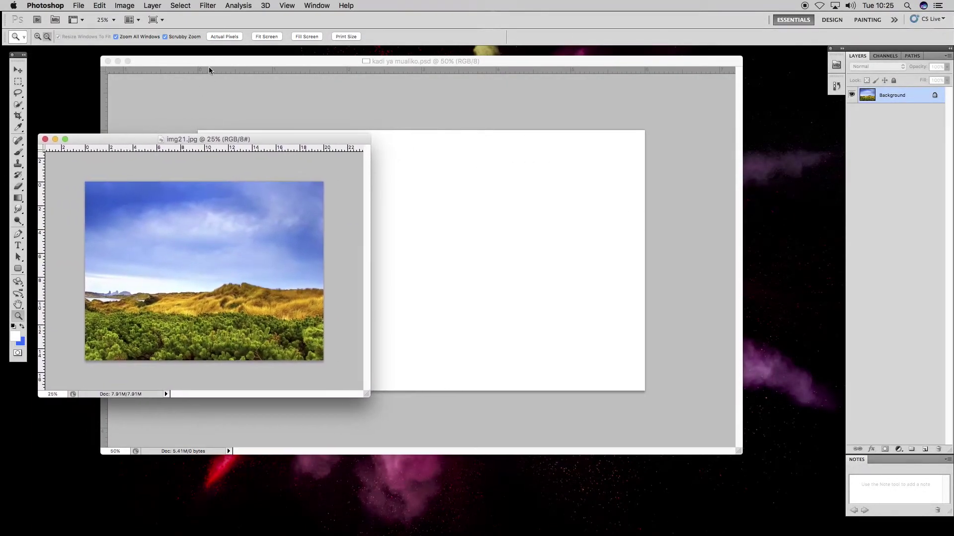
drag(203, 61, 269, 61)
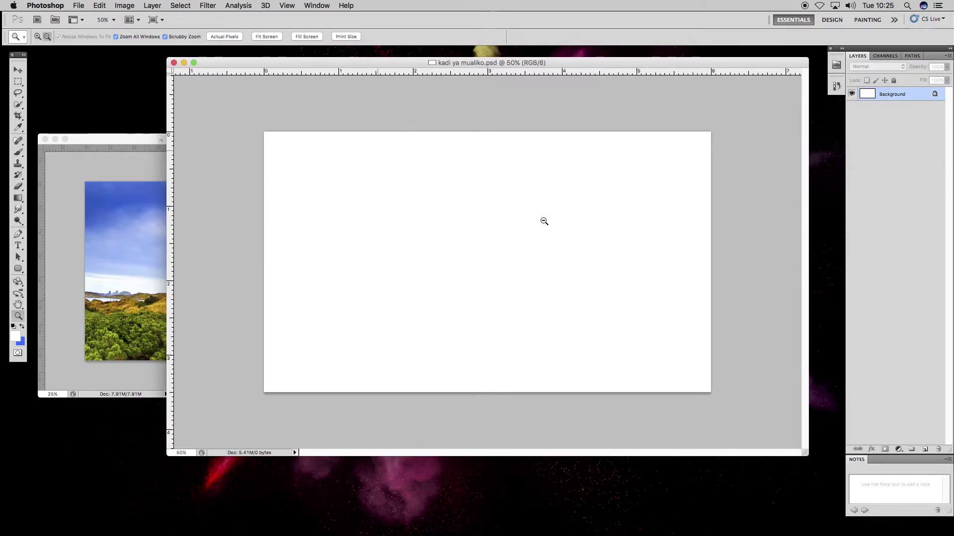
Shrink the card window and shift it right, then bring it forward with the Move tool active
drag(799, 449, 657, 394)
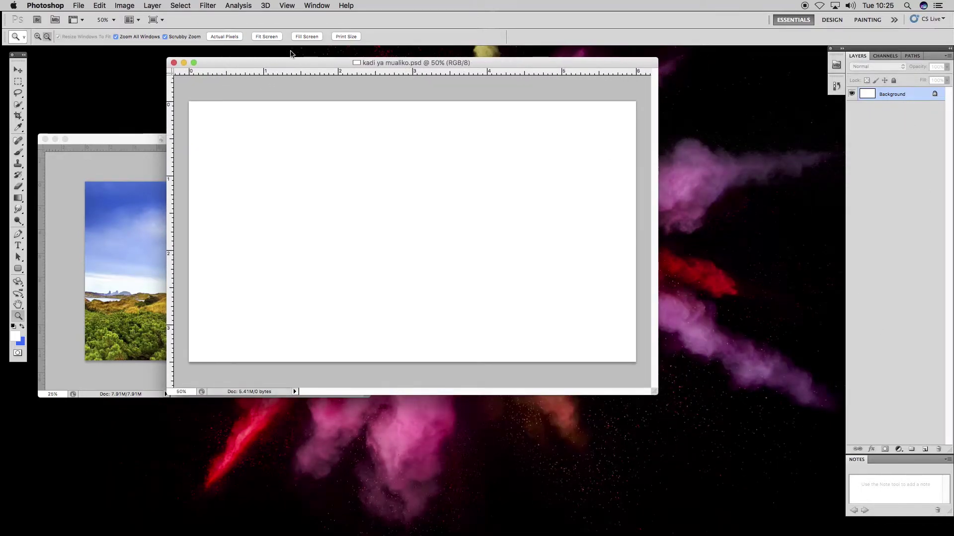
drag(284, 62, 361, 85)
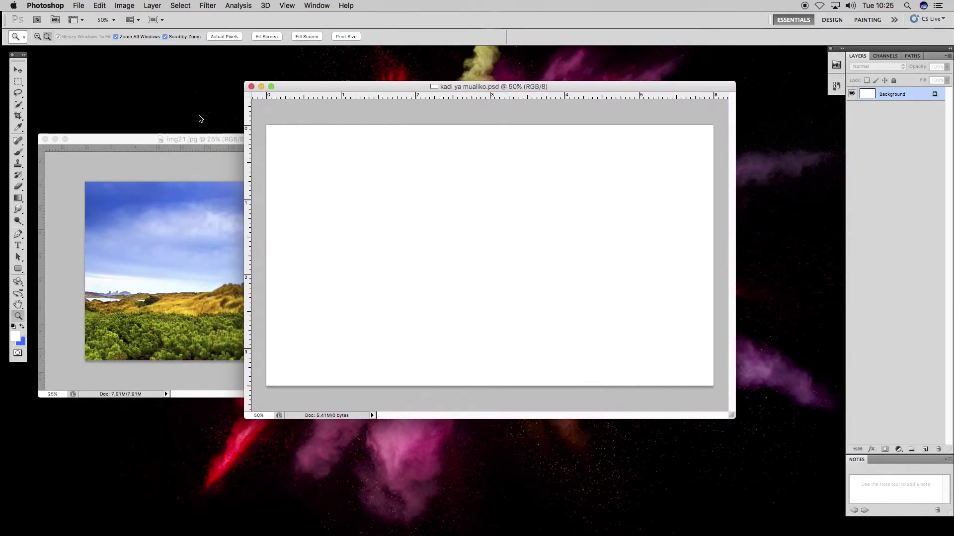
click(209, 138)
click(18, 70)
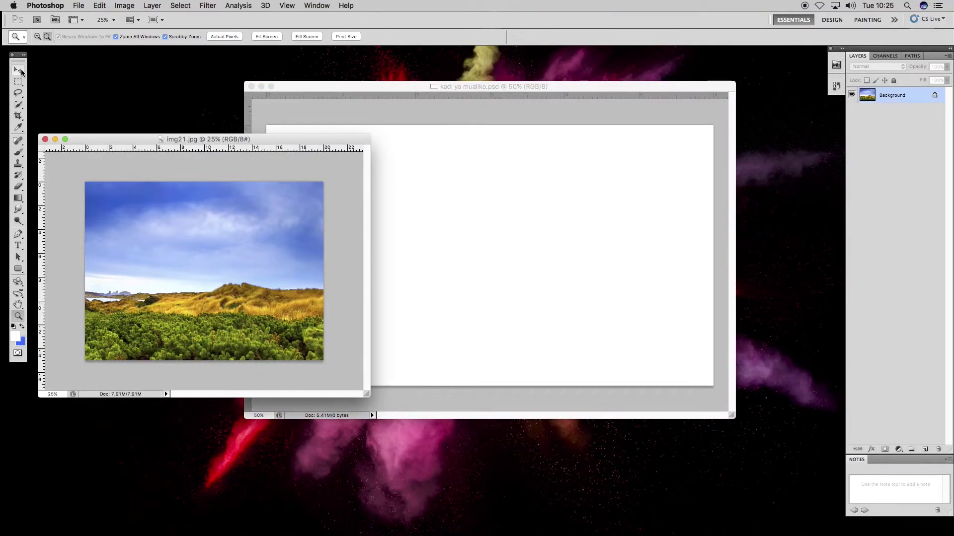
click(304, 90)
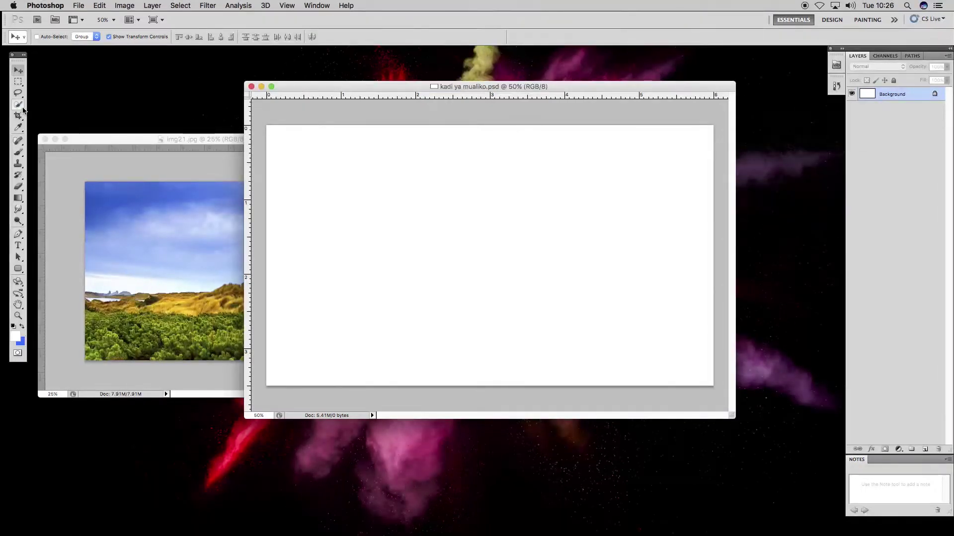
drag(19, 55, 19, 53)
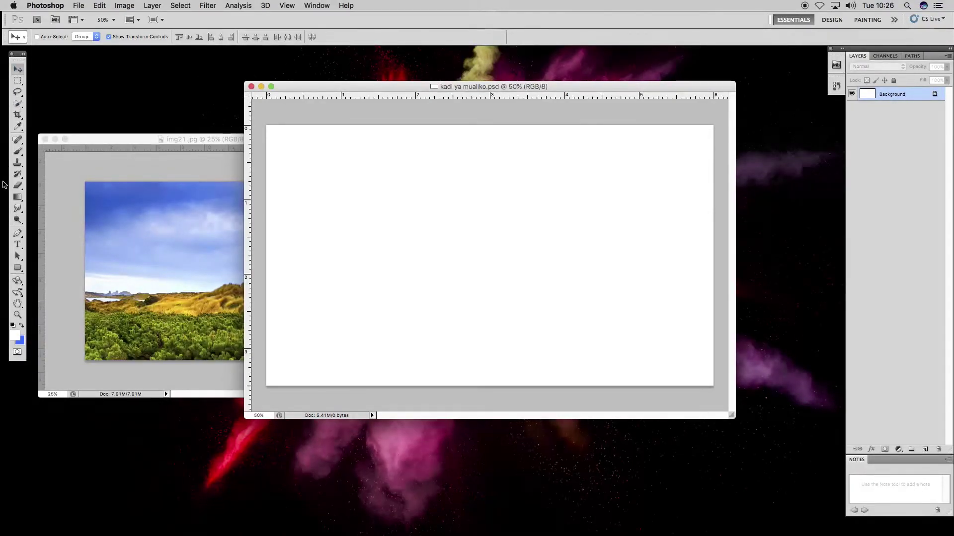
Type the title 'Kadi ya mualikowa arusi' on the card and commit the text layer
click(18, 245)
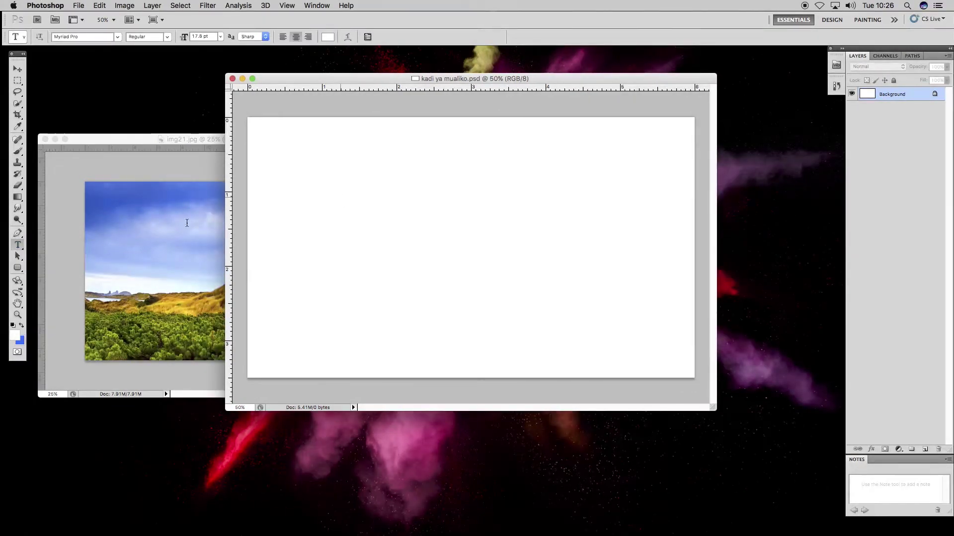
click(309, 207)
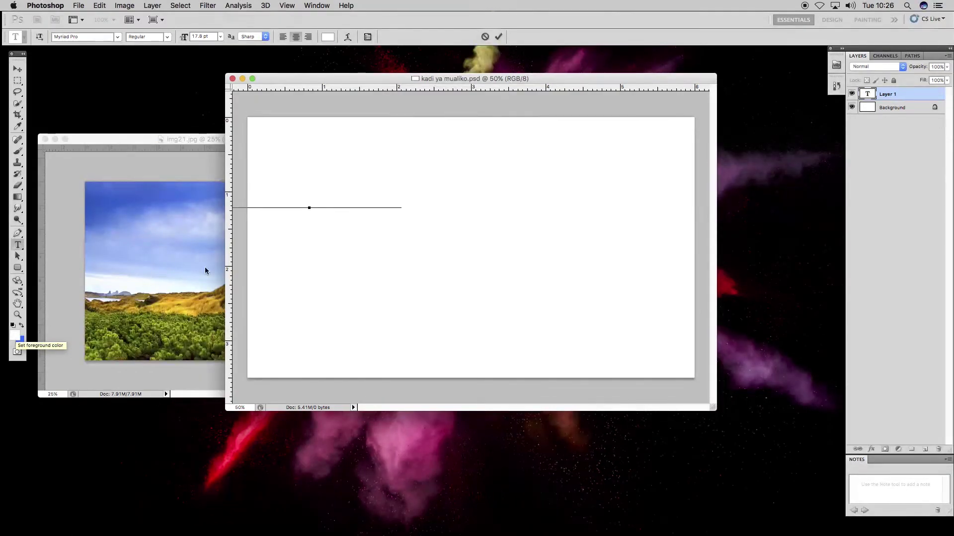
drag(404, 203, 215, 201)
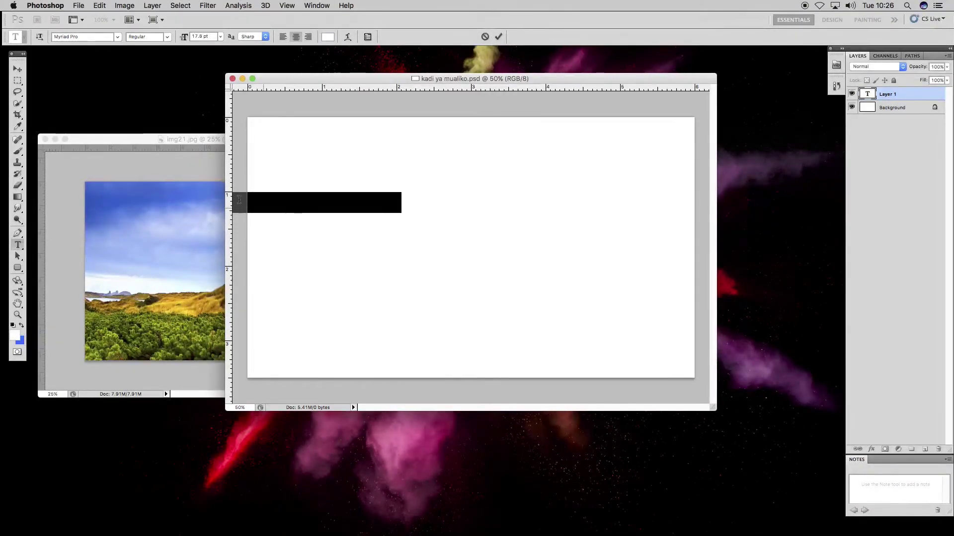
click(18, 69)
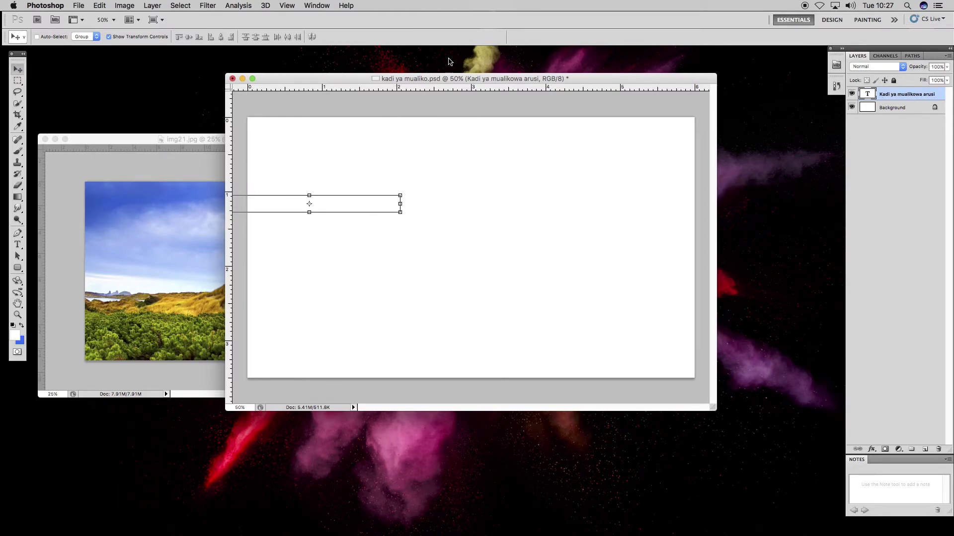
Move the card window further right and reselect the title text layer
drag(348, 80, 436, 89)
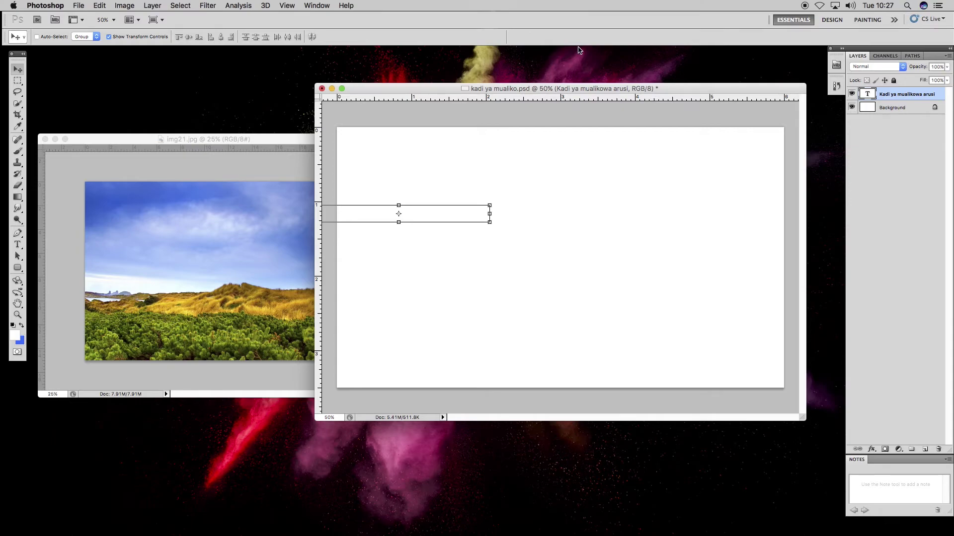
drag(429, 90, 432, 63)
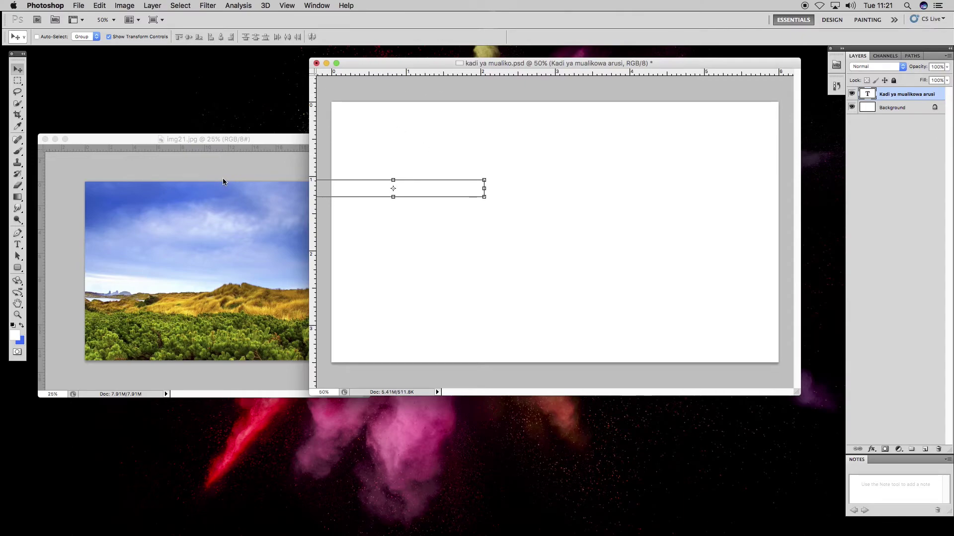
click(891, 108)
click(892, 95)
Set the foreground colour to pure black (000000) so the title text turns black
click(16, 337)
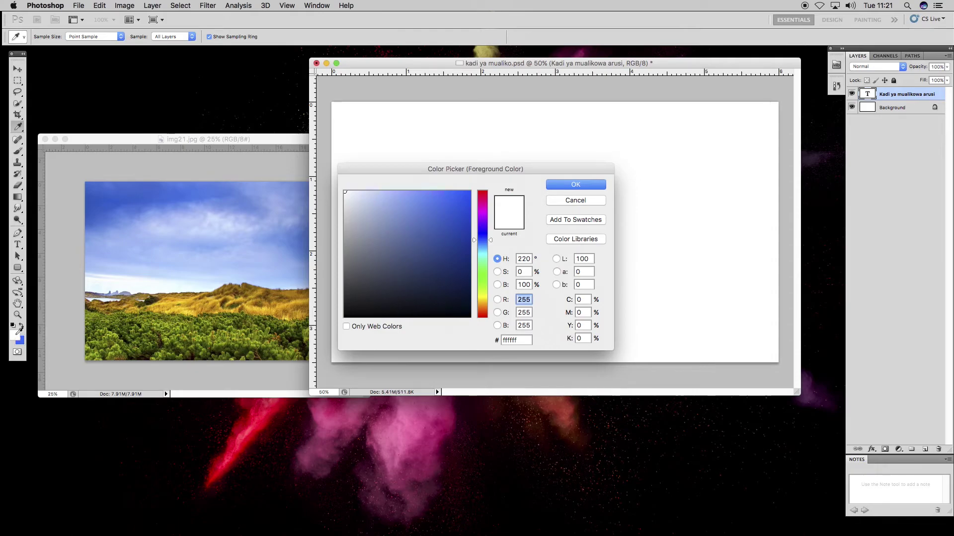
click(558, 201)
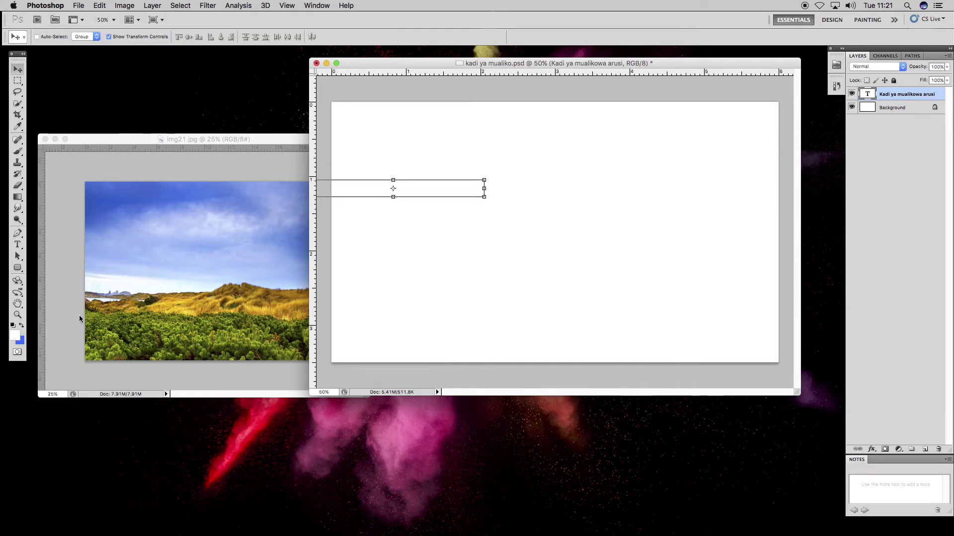
click(20, 342)
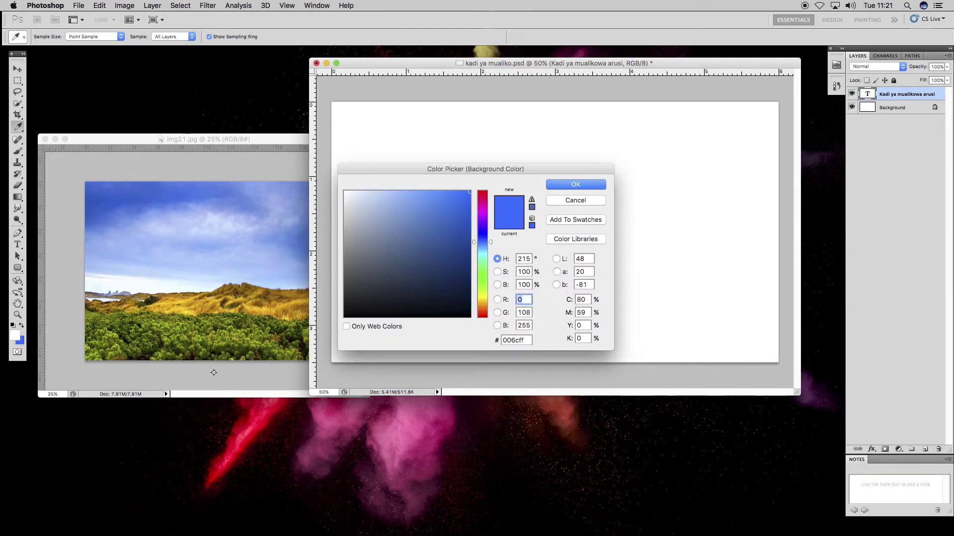
click(575, 200)
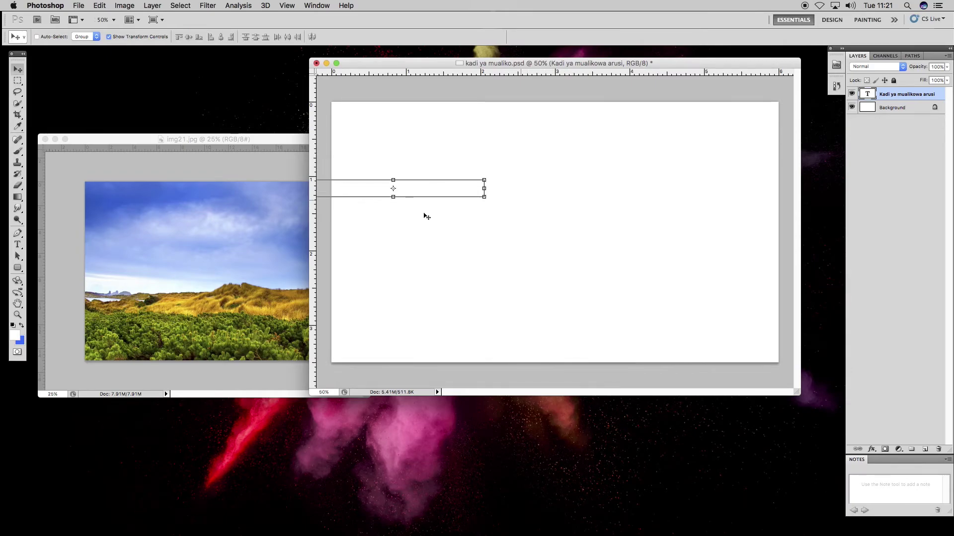
click(17, 339)
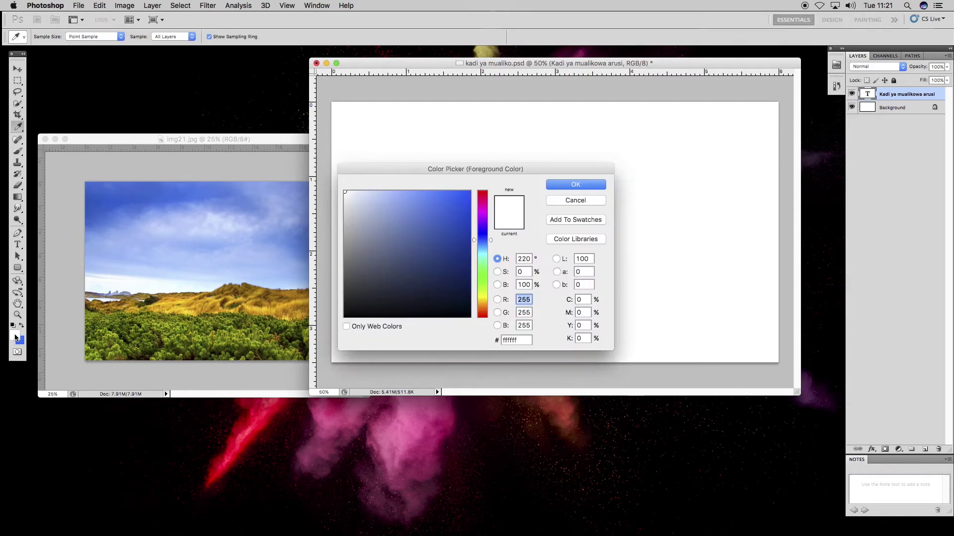
click(468, 316)
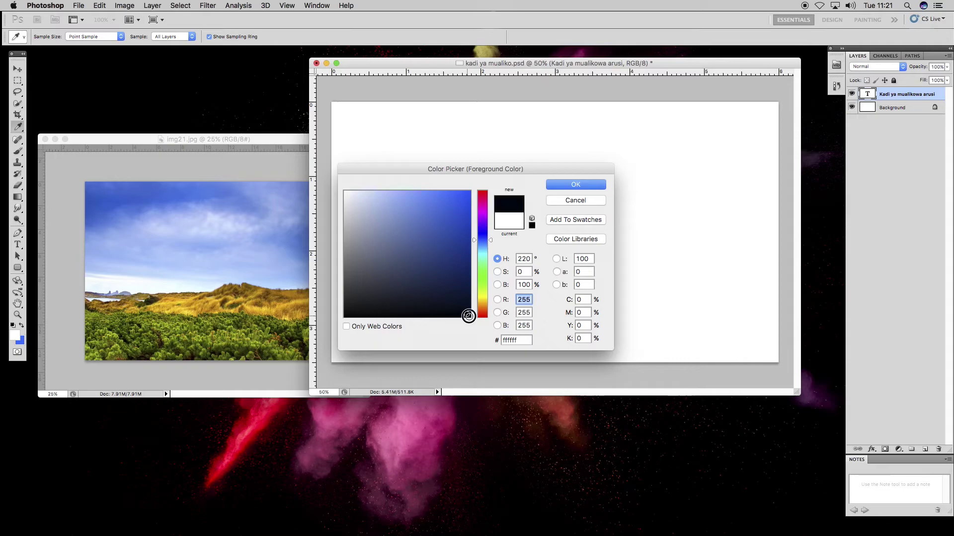
click(575, 184)
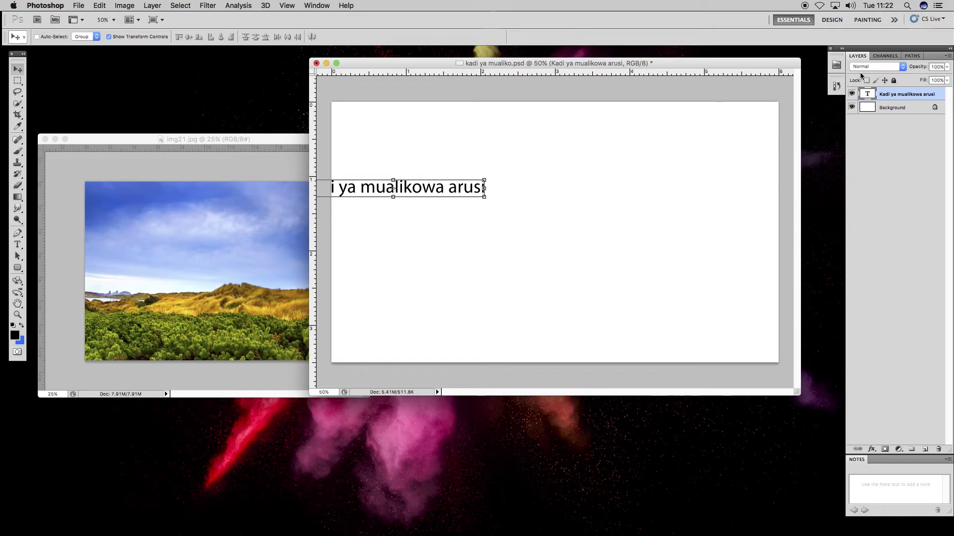
Move the title text right and up so it sits fully on the card
click(891, 106)
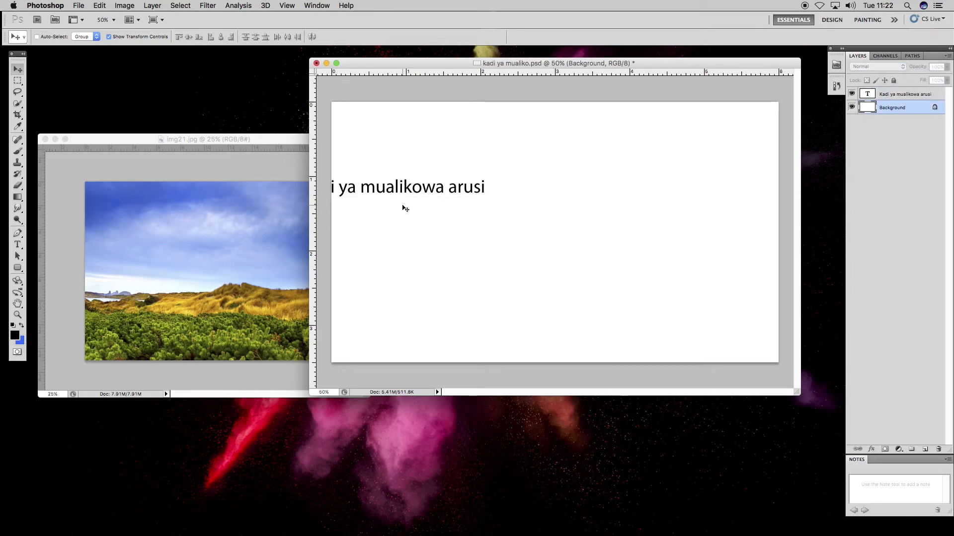
click(896, 96)
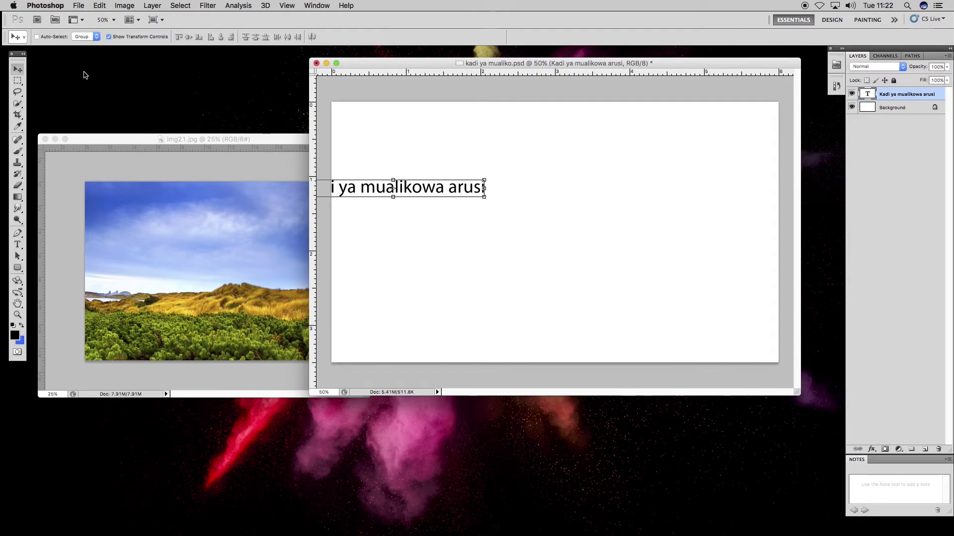
drag(452, 189, 579, 165)
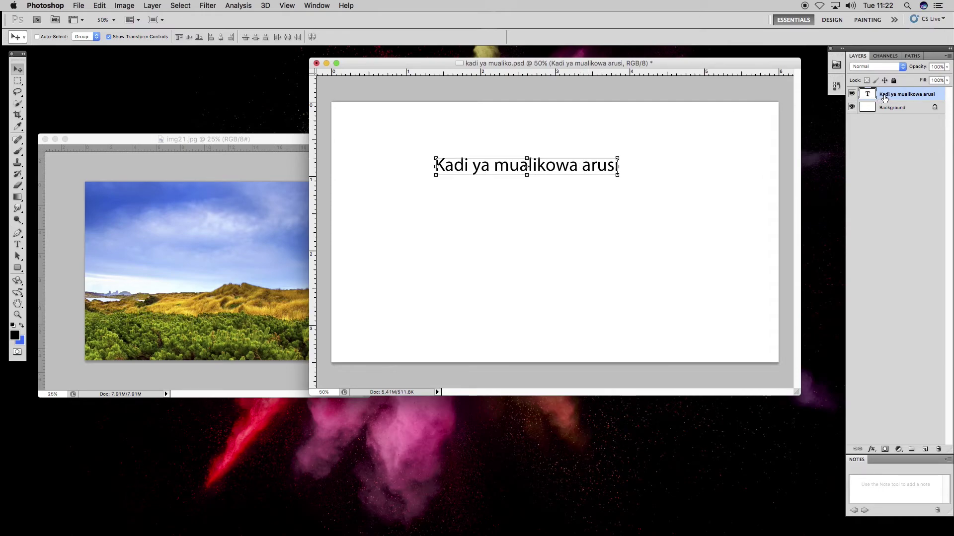
Shift the card window slightly and bring the img21.jpg photo to the front
mouse_move(675, 64)
mouse_down()
mouse_move(675, 98)
mouse_move(663, 73)
mouse_up()
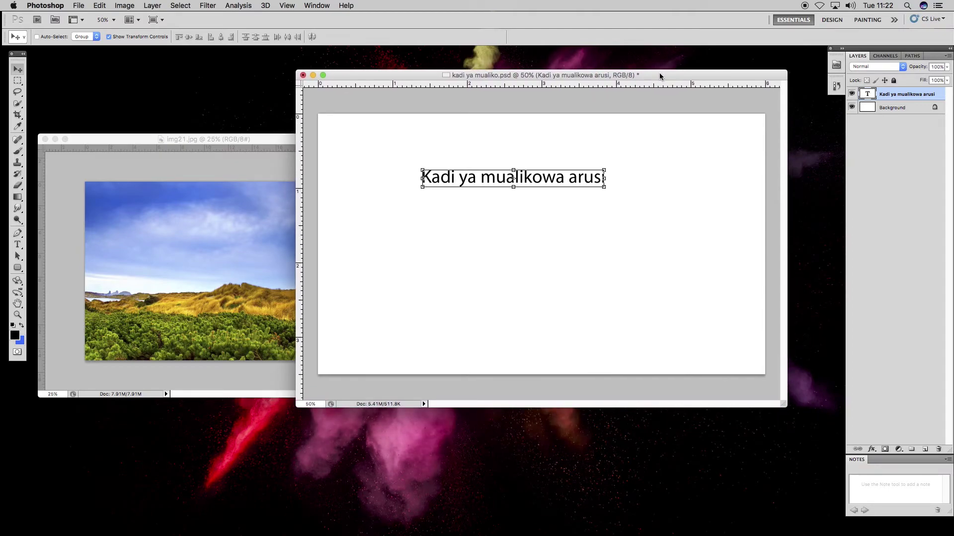
click(902, 107)
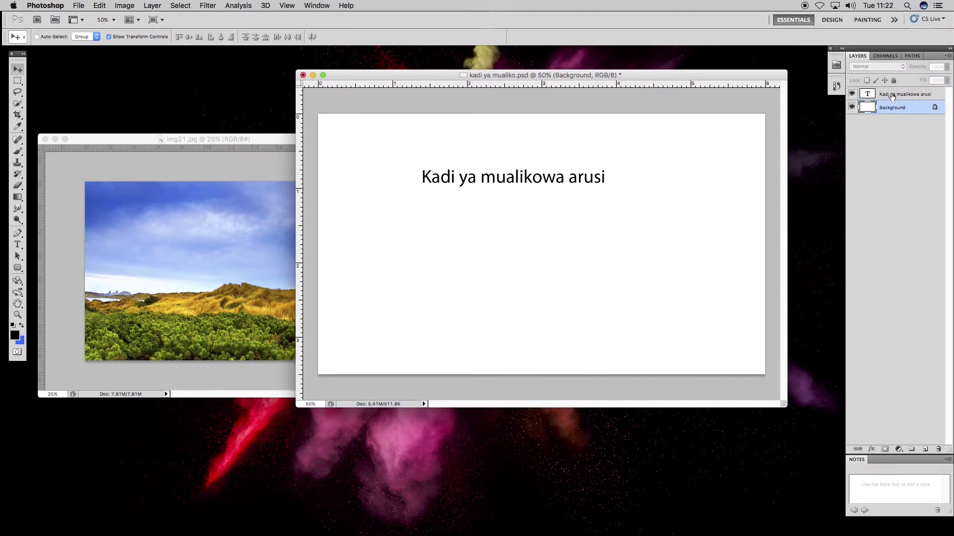
click(892, 95)
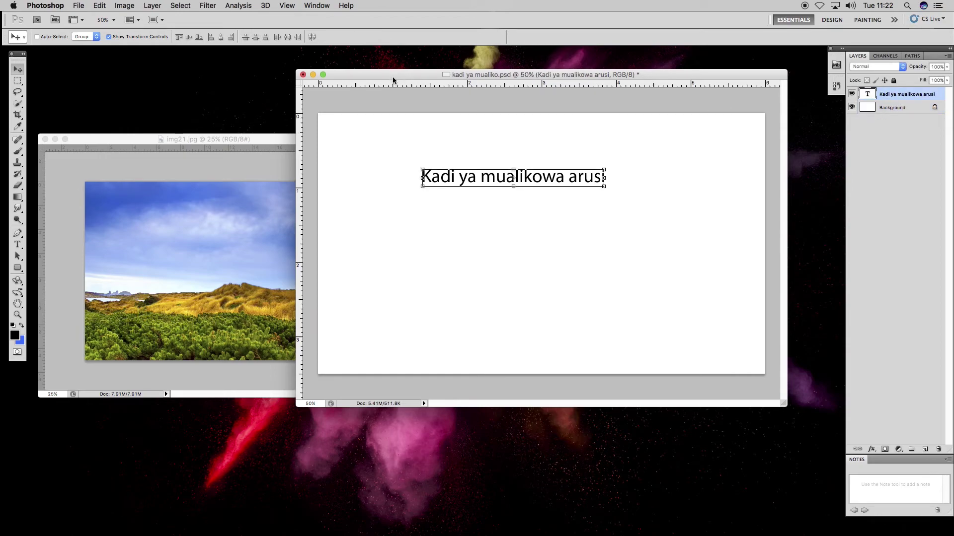
click(262, 139)
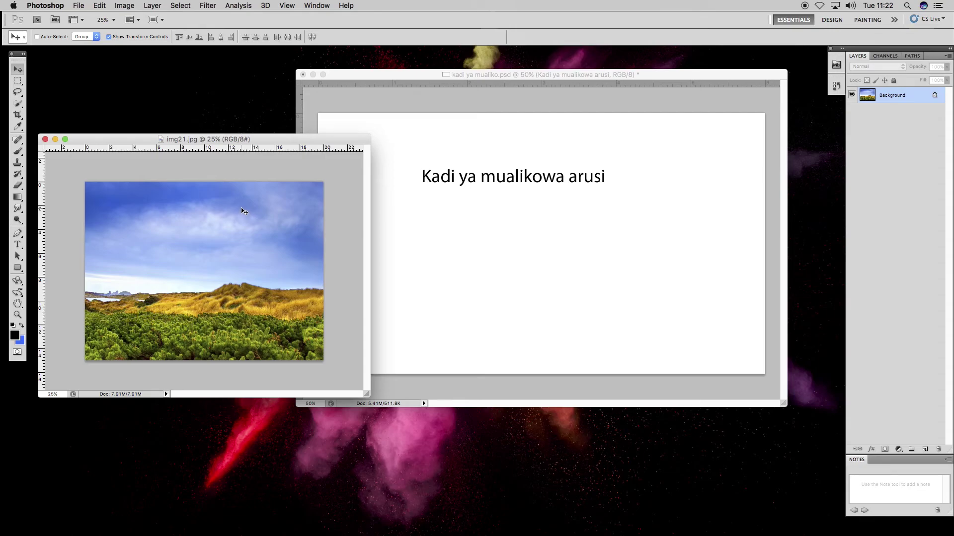
Drag the landscape photo into the invitation card as a new layer
drag(240, 208, 558, 213)
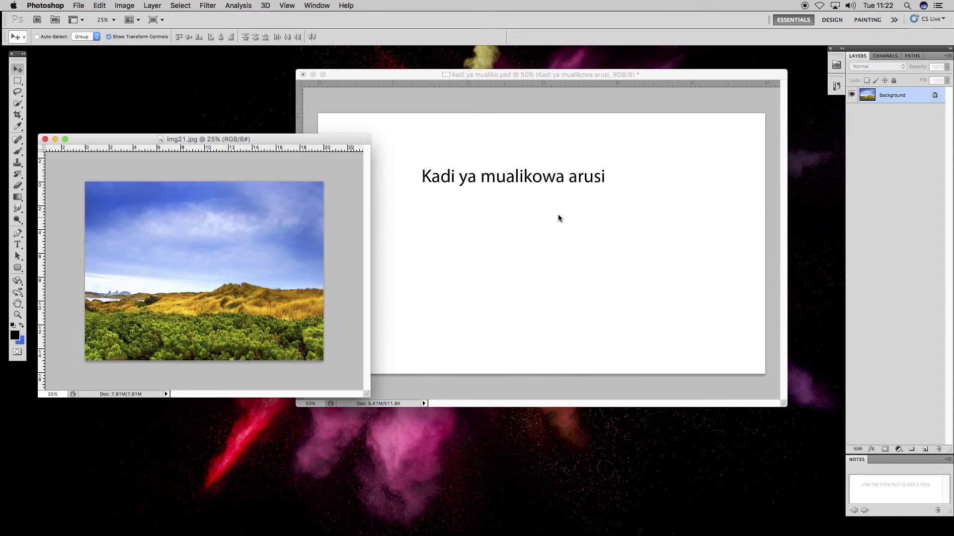
drag(389, 212, 404, 194)
drag(675, 76, 636, 76)
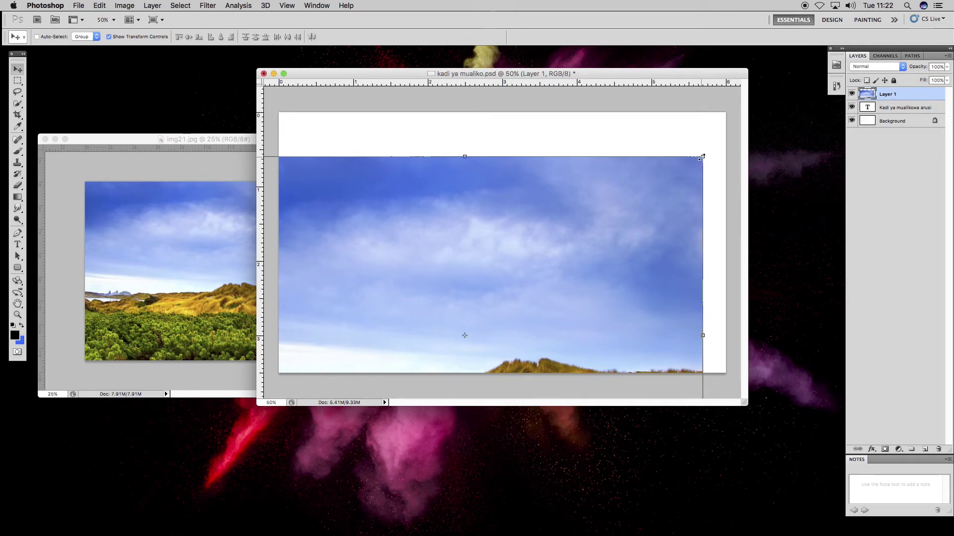
Scale the photo layer down and centre it beneath the title
drag(701, 157, 415, 289)
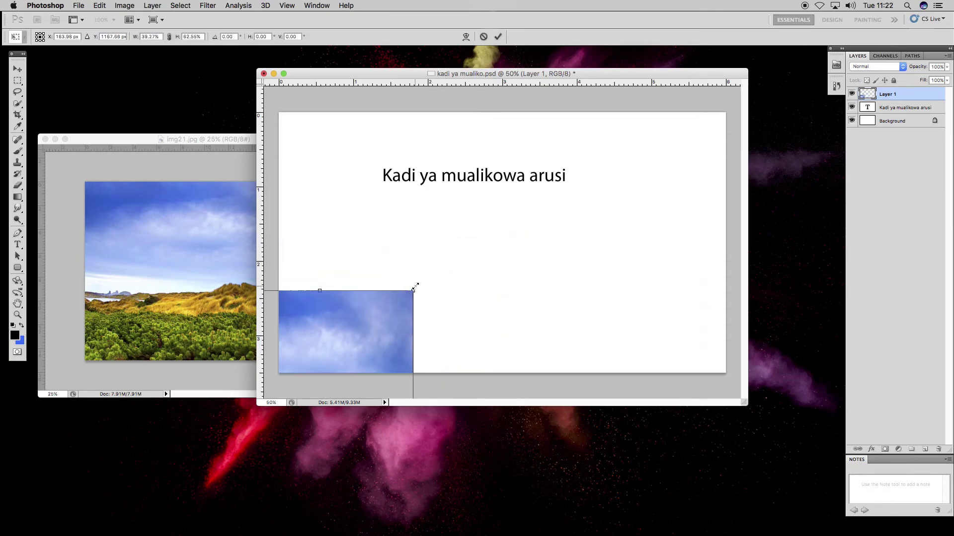
drag(373, 314, 552, 219)
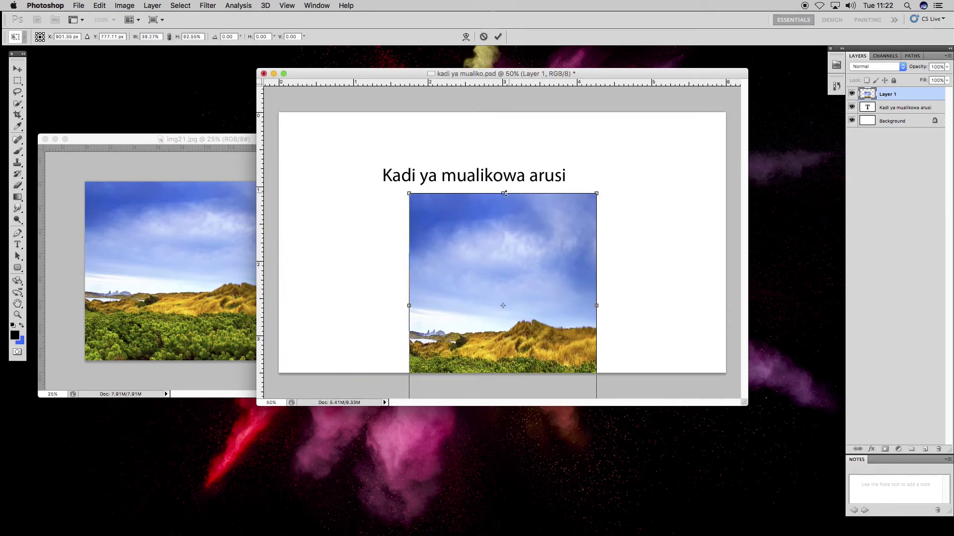
drag(505, 194, 528, 245)
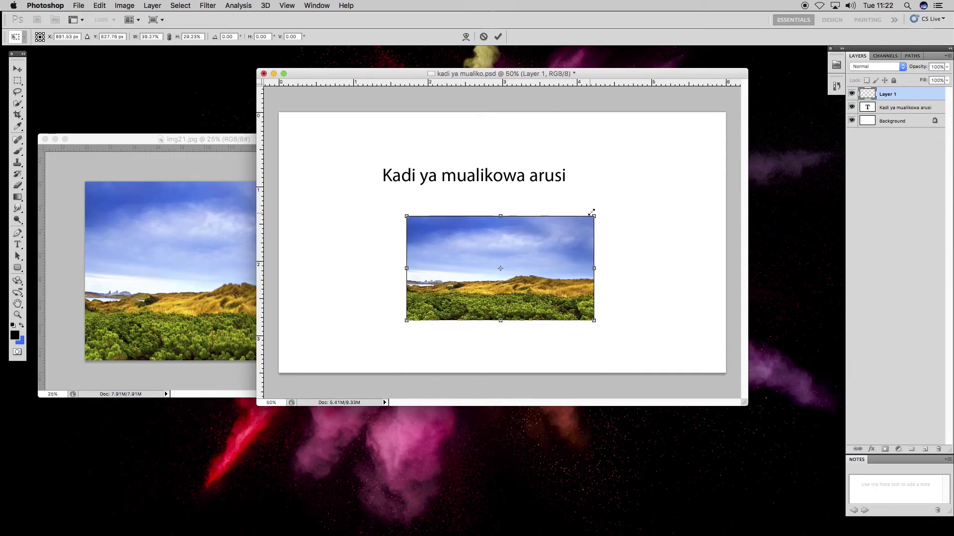
drag(592, 212, 513, 213)
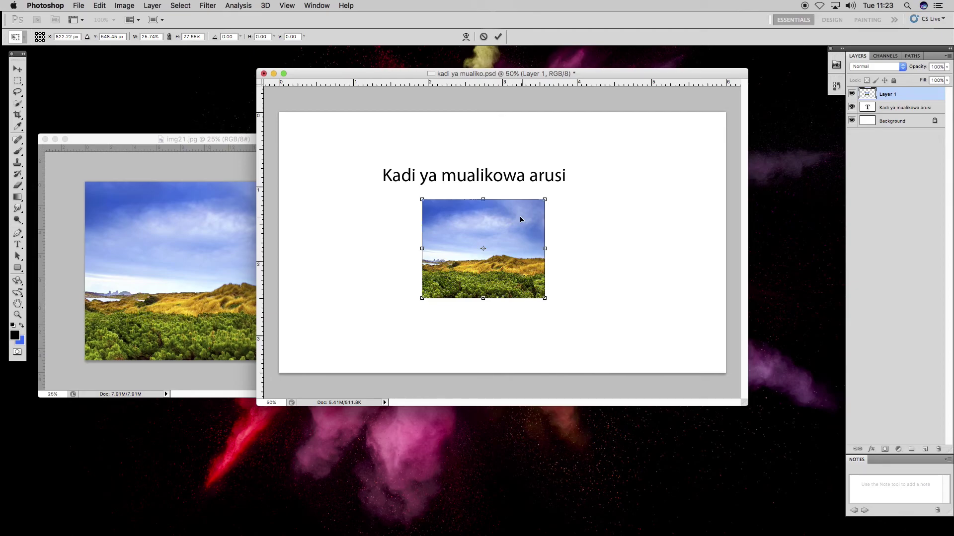
drag(520, 220, 528, 218)
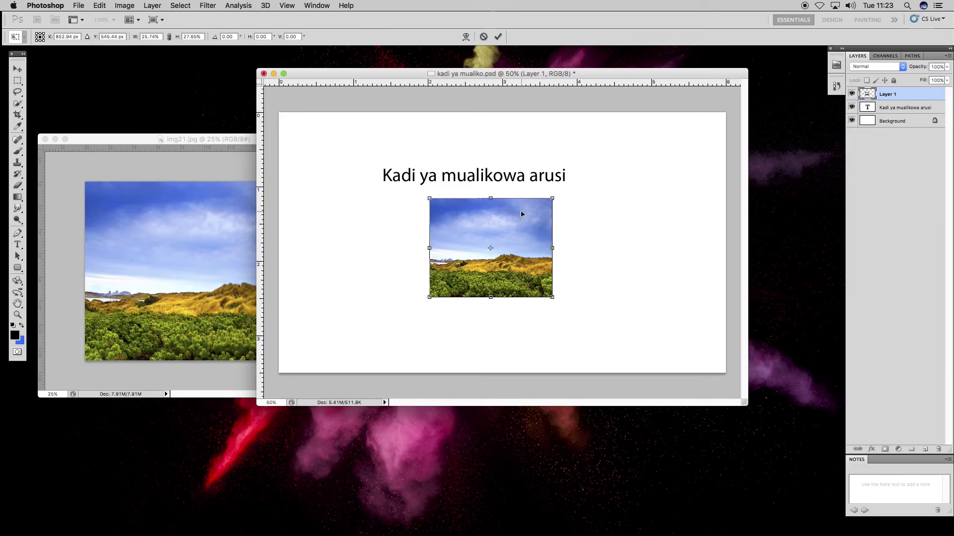
drag(521, 214, 488, 212)
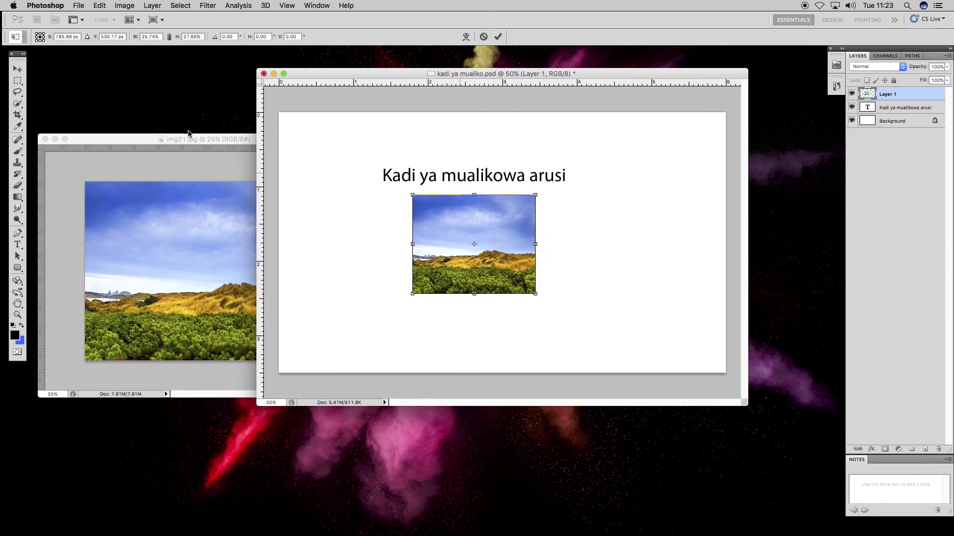
click(17, 70)
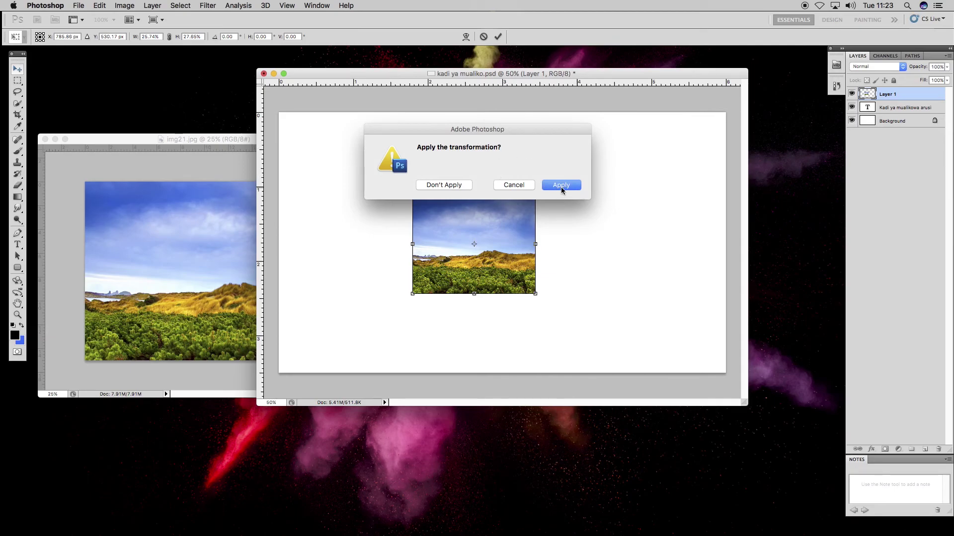
Rescale Layer 1 beneath the title and apply the transformation
click(456, 187)
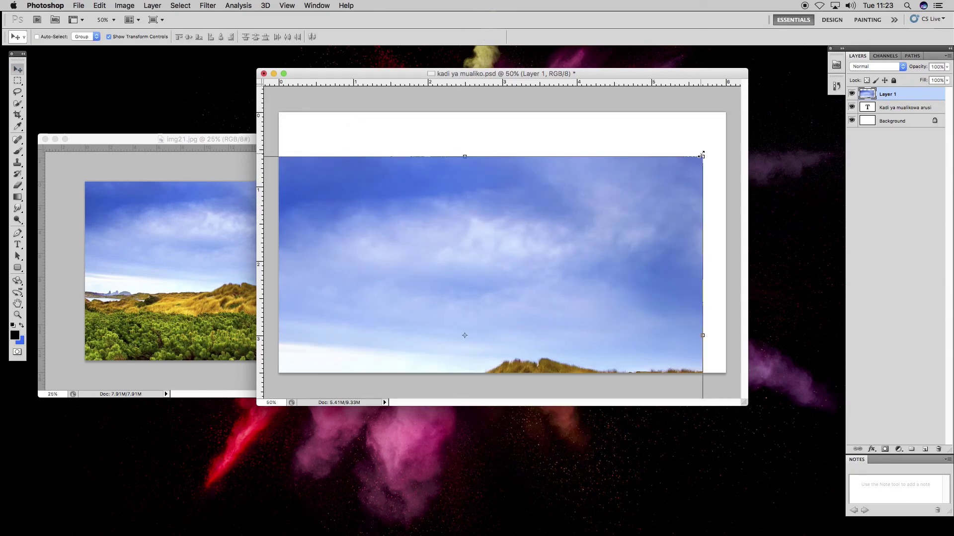
drag(701, 155, 535, 232)
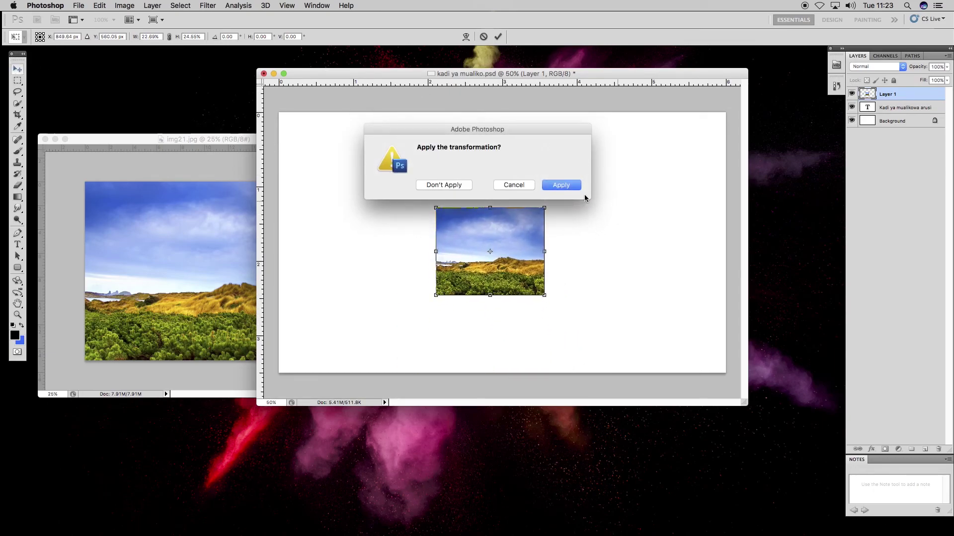
click(561, 185)
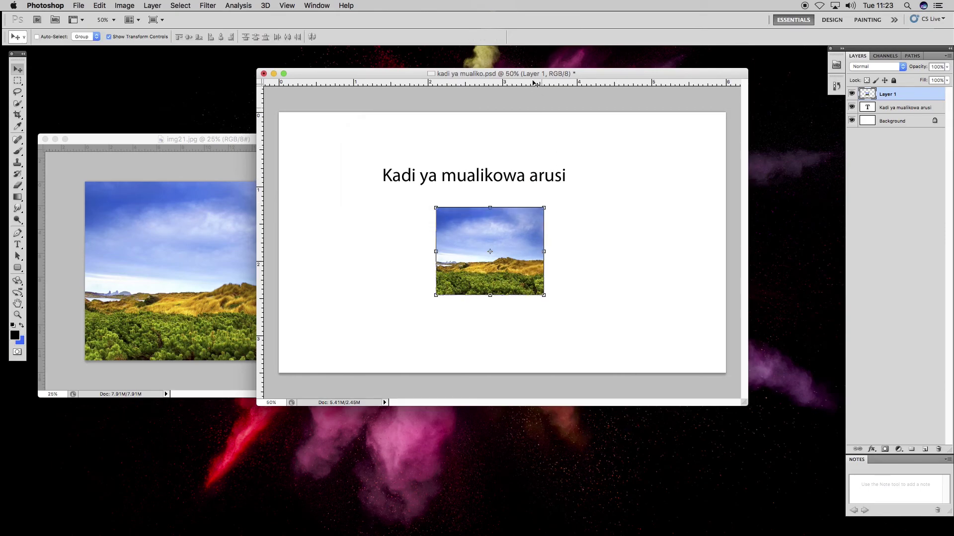
Close the separate img21.jpg image window
drag(535, 73, 517, 70)
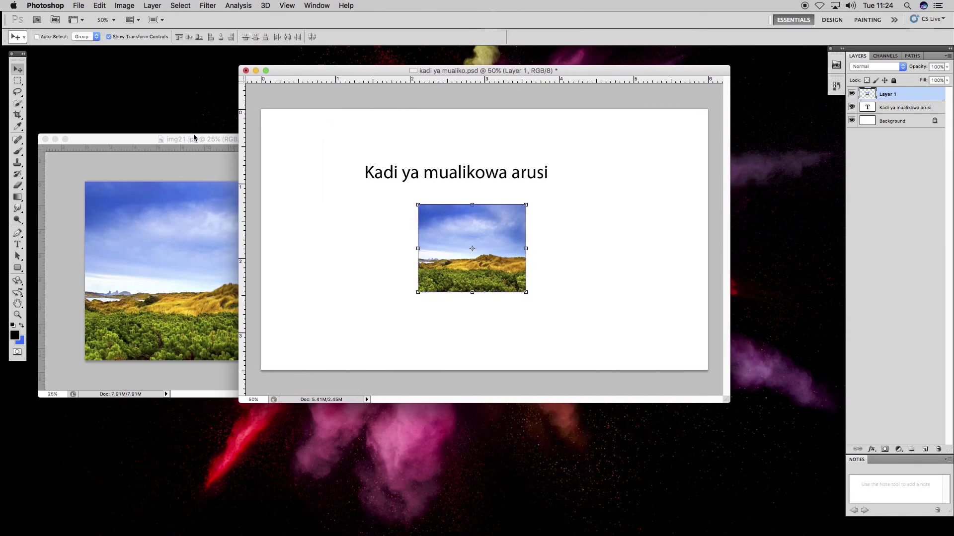
click(183, 141)
drag(183, 141, 204, 144)
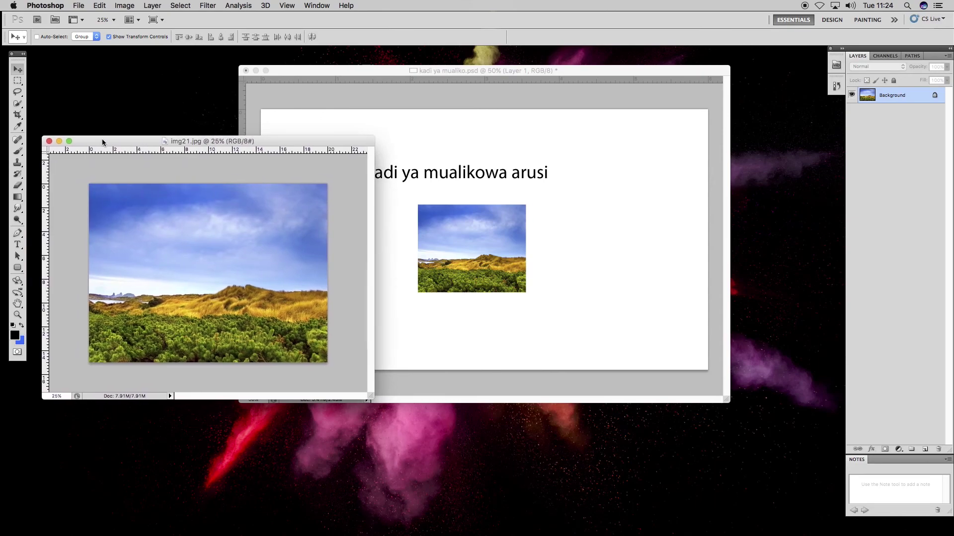
click(49, 142)
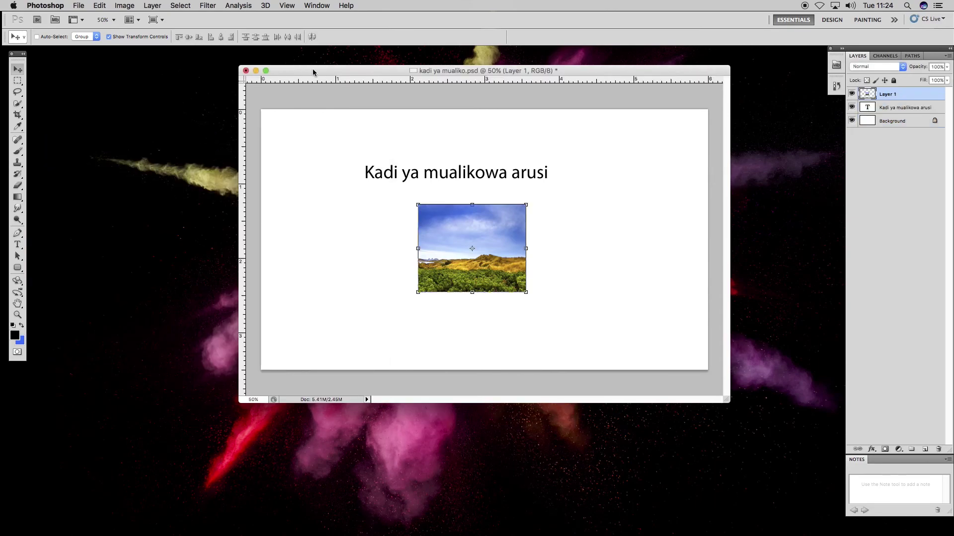
Shift the invitation window left, then close kadi ya mualiko.psd to get the save prompt
drag(308, 69, 250, 70)
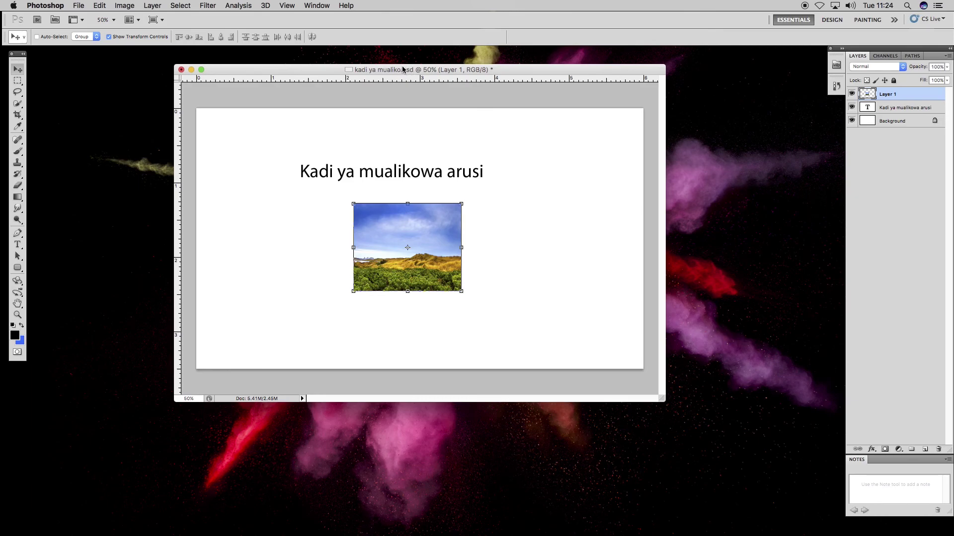
drag(598, 73, 584, 73)
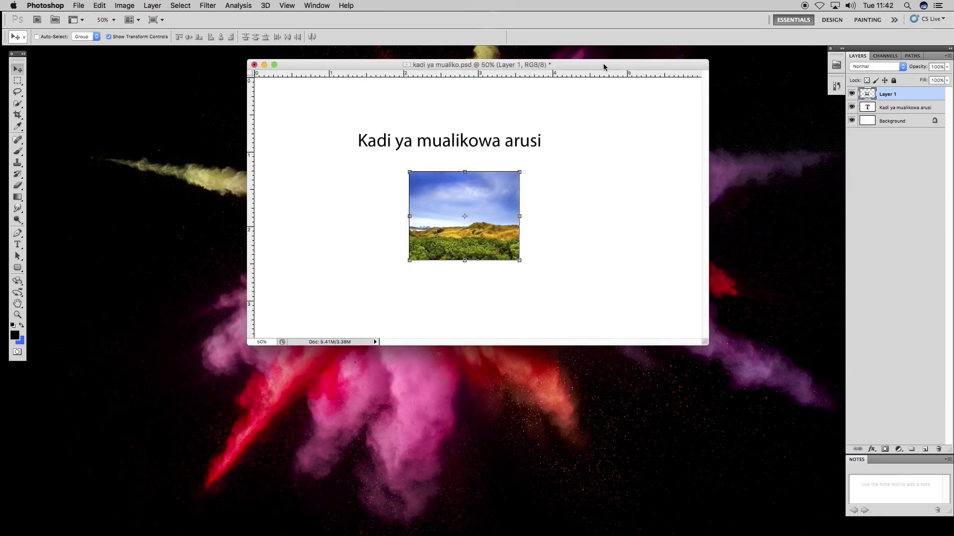
drag(603, 66, 594, 66)
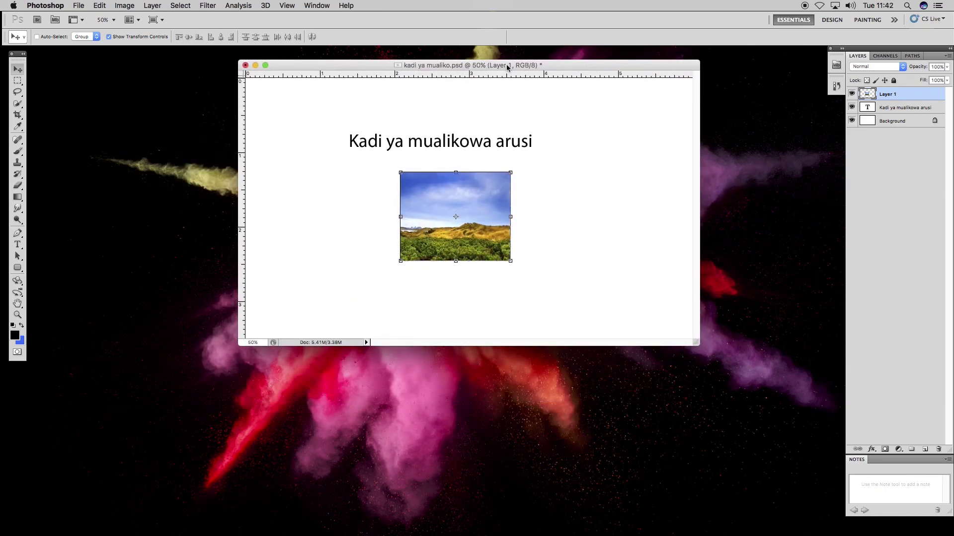
click(245, 66)
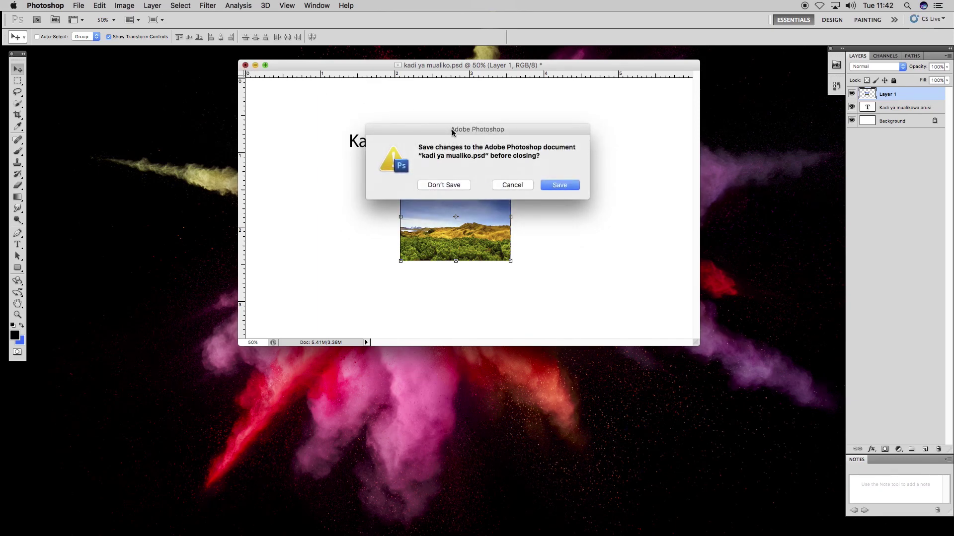
Save and close 'kadi ya mualiko.psd' from the save-changes prompt, then quit Photoshop
drag(451, 129, 429, 107)
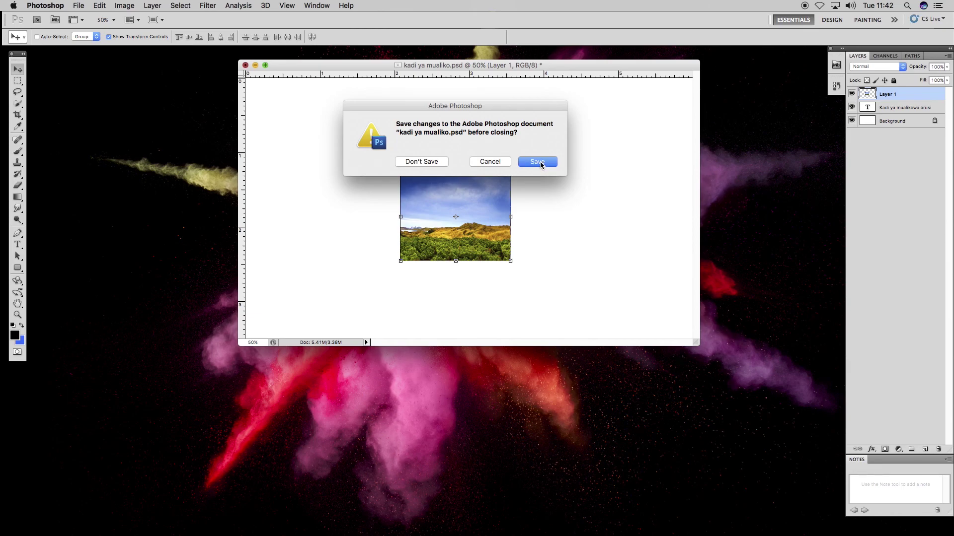
click(540, 163)
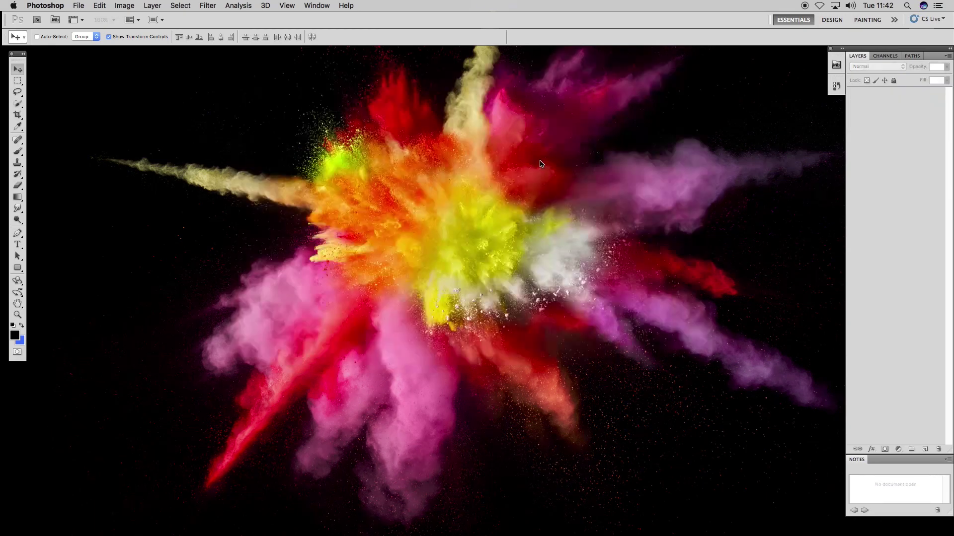
click(52, 9)
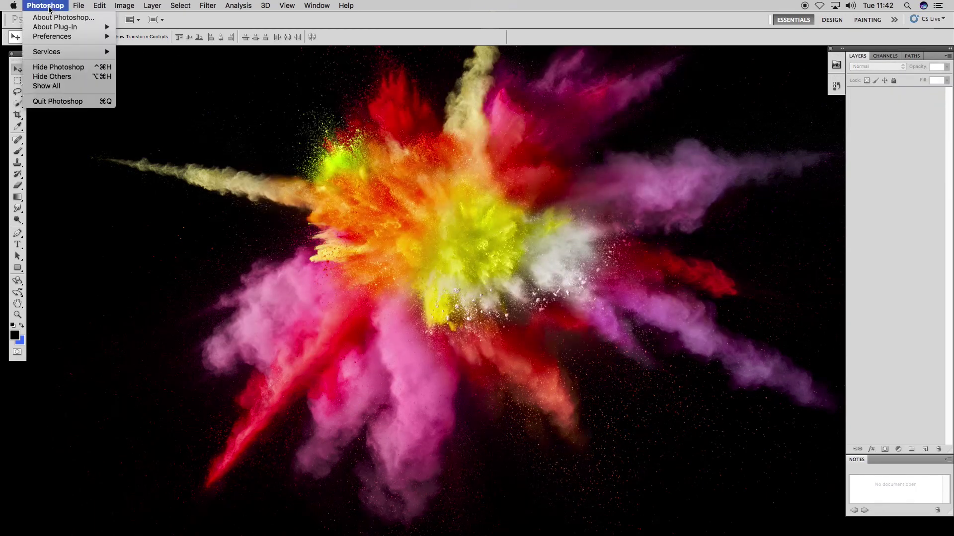
click(65, 102)
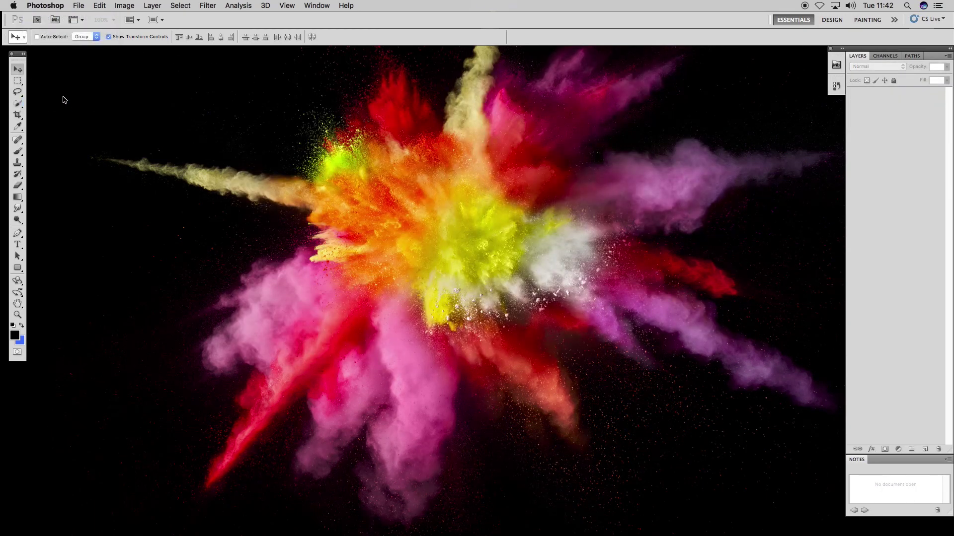